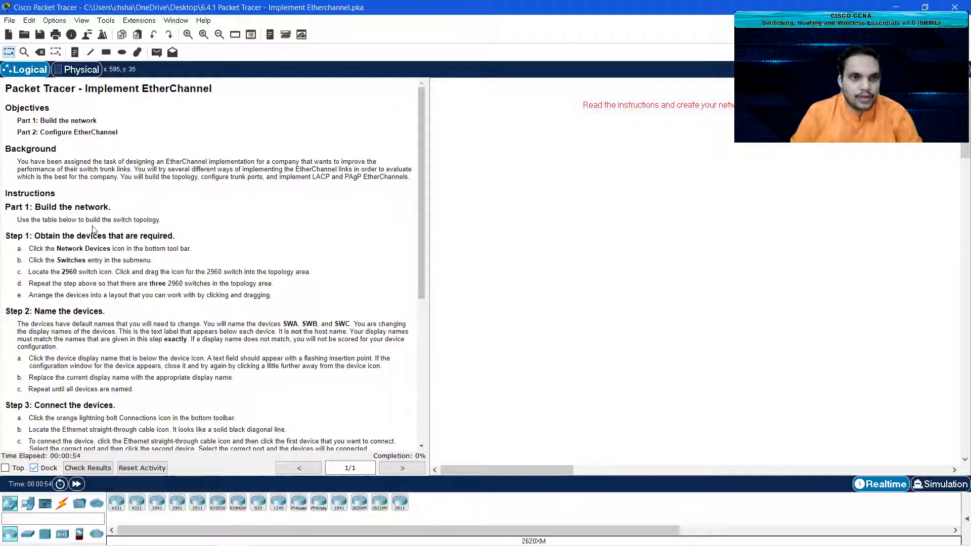
Step: Read the build instructions and place three 2960 switches in a triangle in the topology area
scroll(237, 283, down, 3)
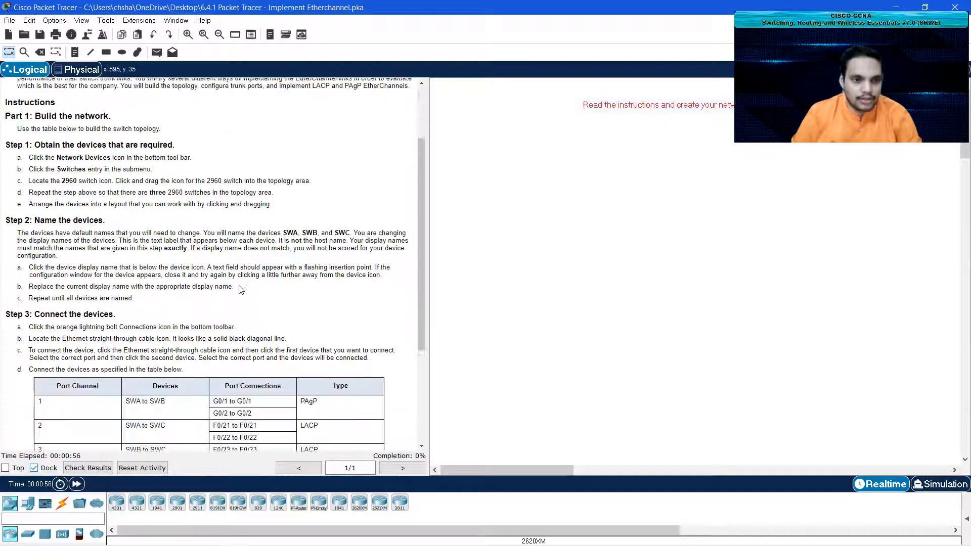
scroll(240, 290, down, 1)
scroll(108, 369, down, 1)
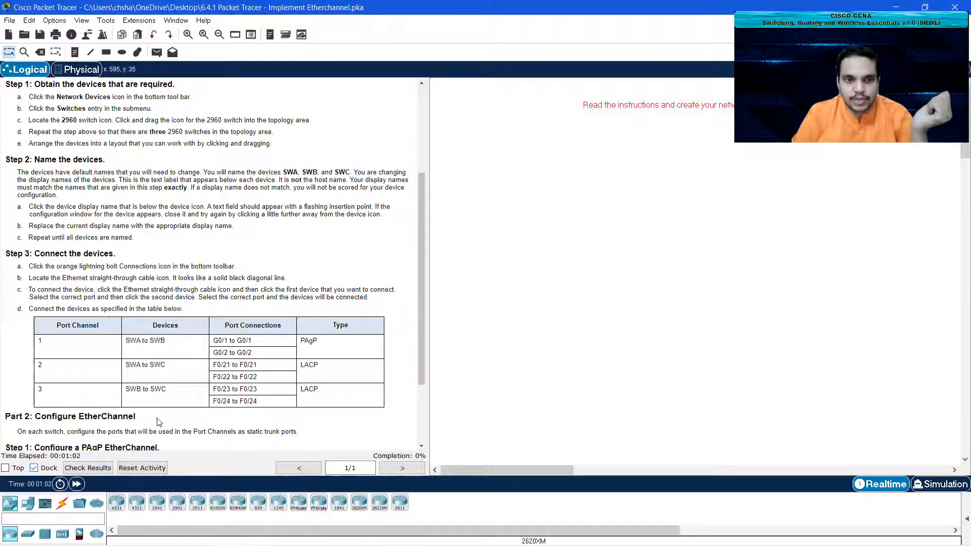
scroll(186, 287, up, 2)
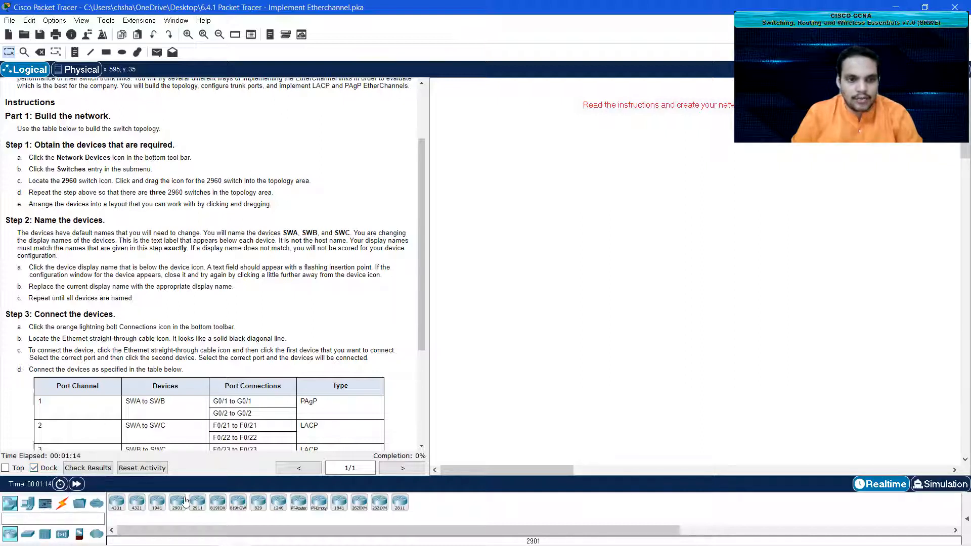
click(28, 534)
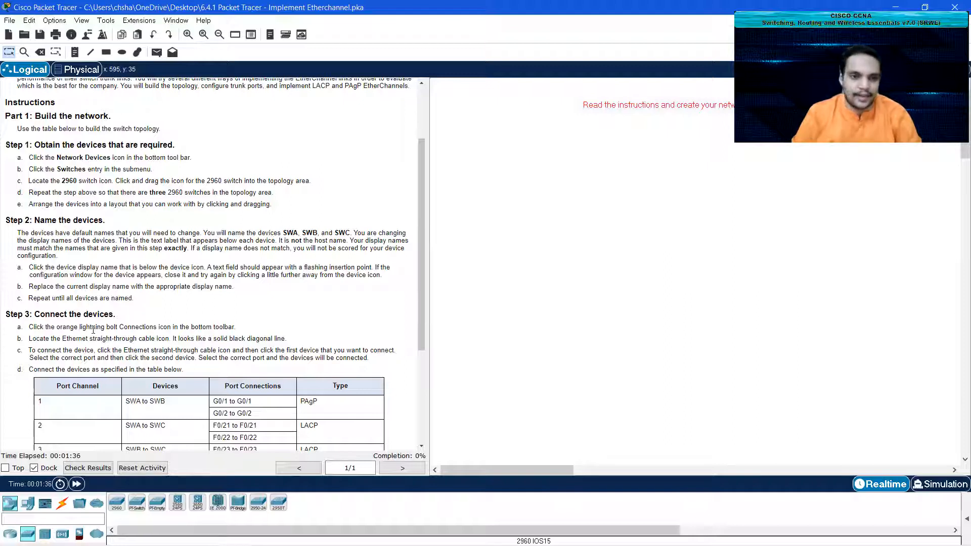
drag(116, 502, 680, 257)
drag(112, 512, 561, 340)
drag(116, 511, 793, 348)
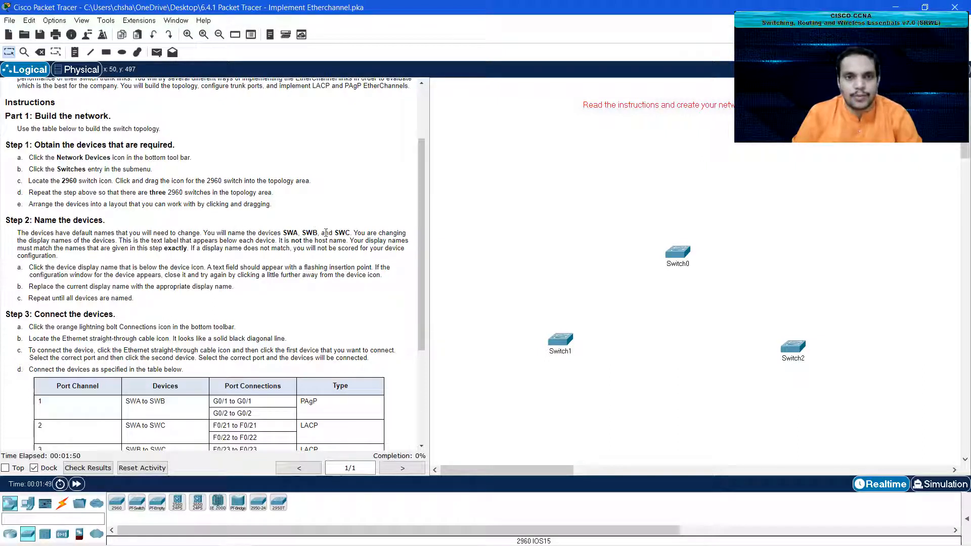
Step: Change the display name of the top switch to SWA
click(687, 265)
drag(691, 266, 655, 267)
text(SWA)
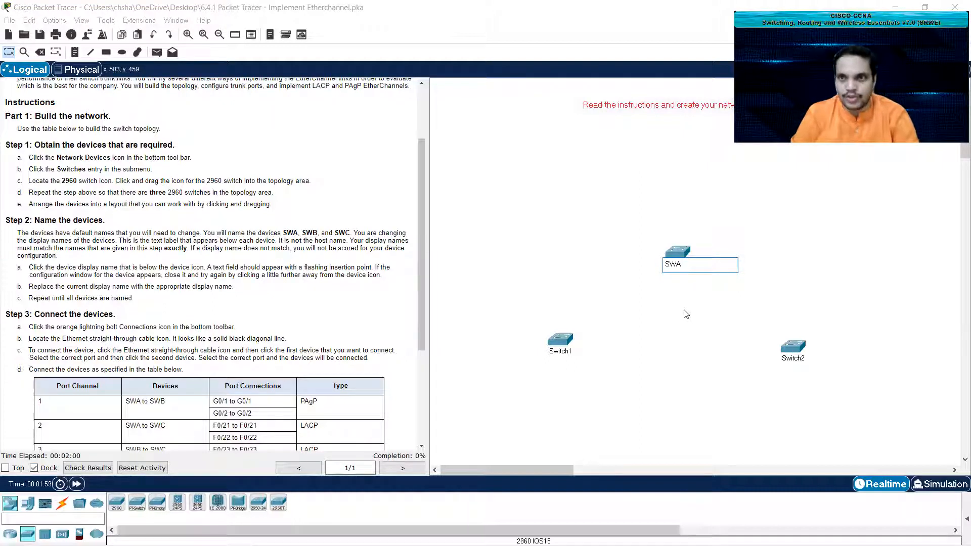
click(677, 312)
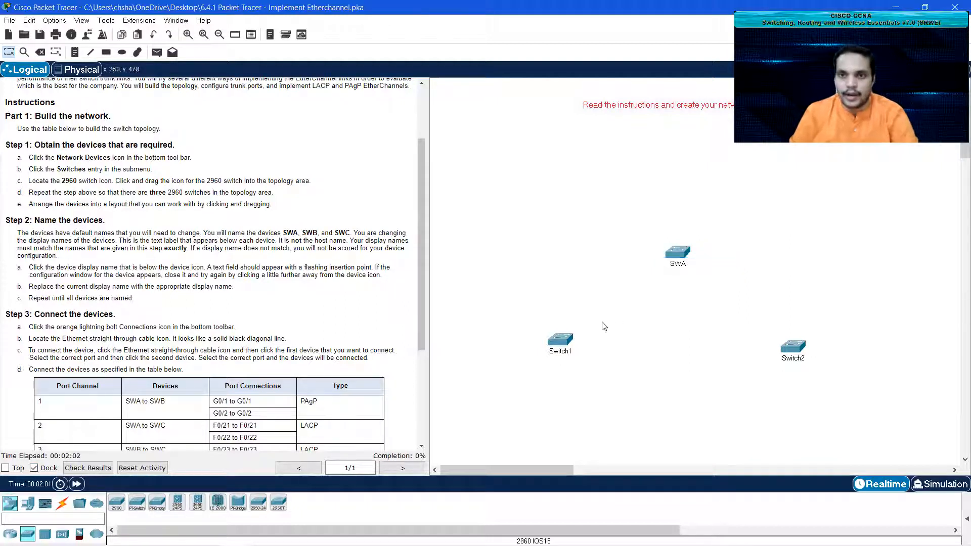
Step: Name the lower-left switch SWB and the lower-right switch SWC, and move SWB down level with SWC
click(570, 351)
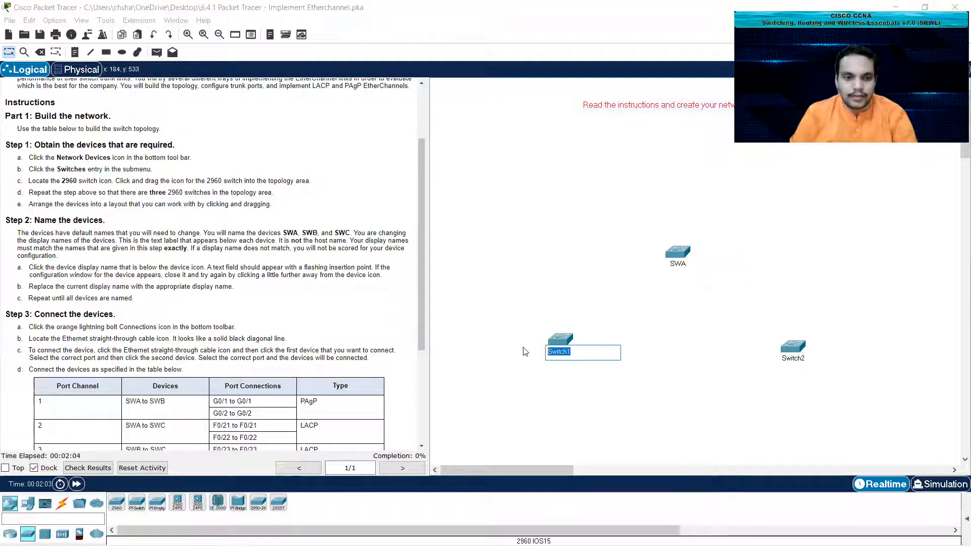
text(SWB)
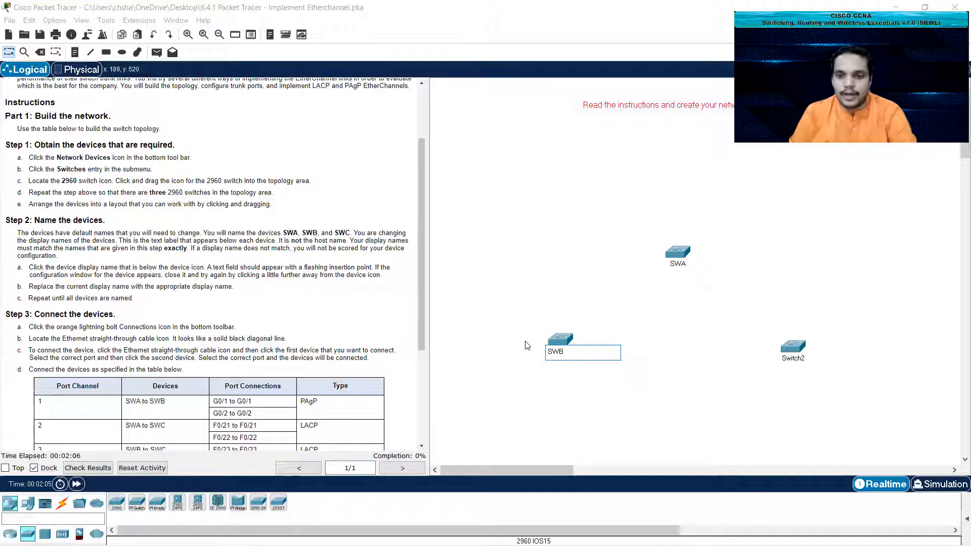
click(526, 345)
click(792, 359)
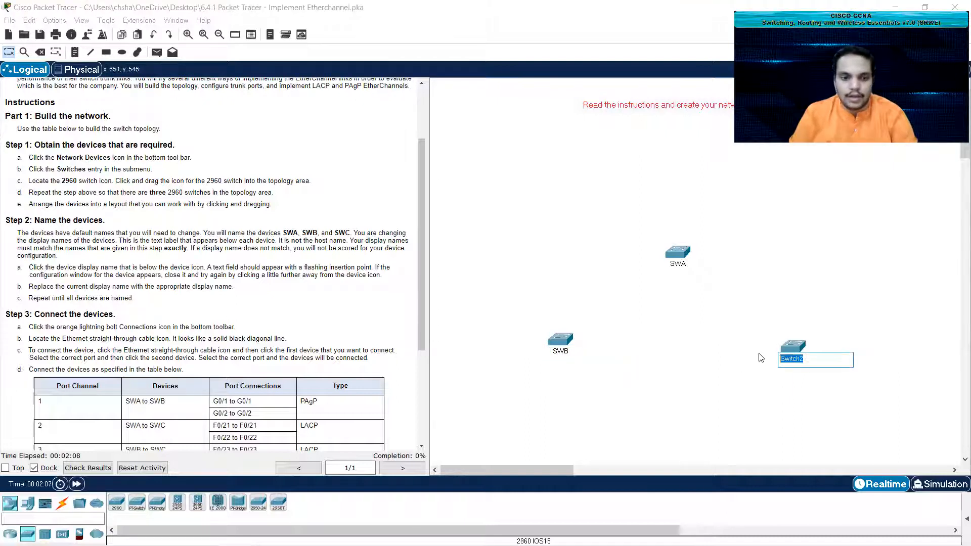
text(SWC)
click(744, 352)
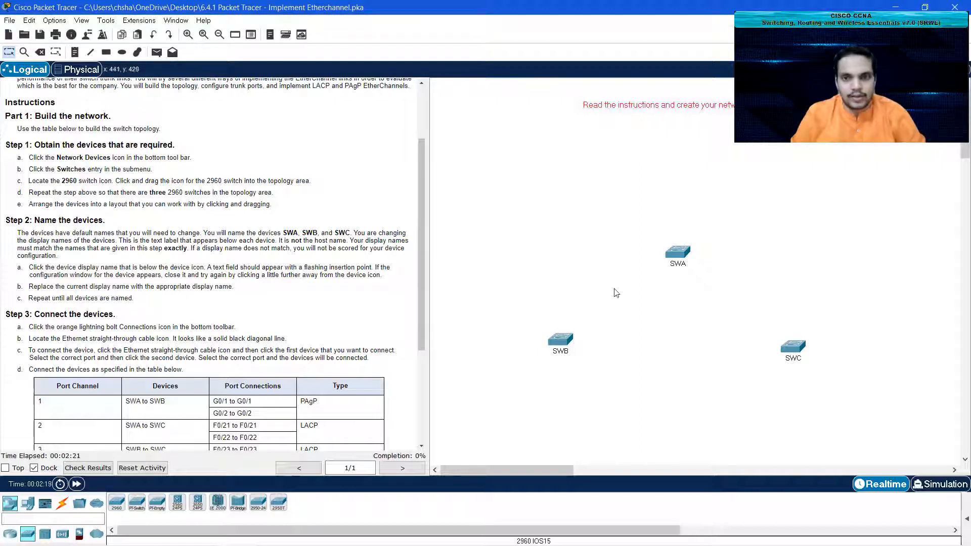
drag(562, 344, 562, 350)
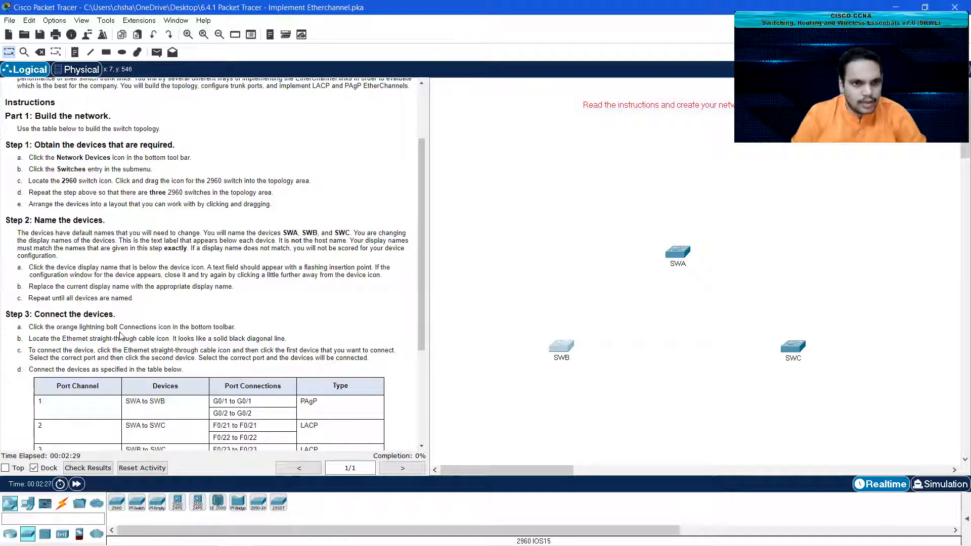
Step: Connect GigabitEthernet0/1 on SWA to GigabitEthernet0/1 on SWB with a copper straight-through cable
scroll(233, 322, down, 4)
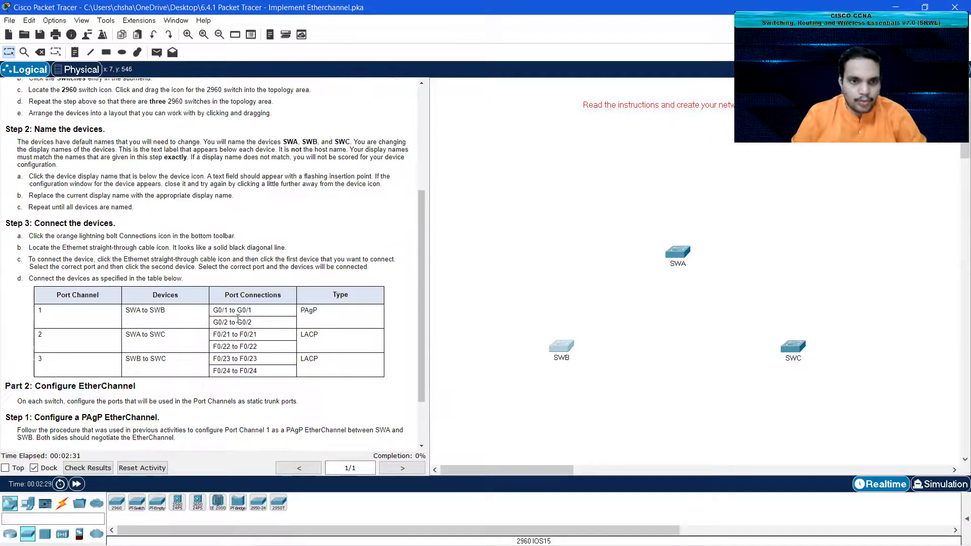
click(64, 503)
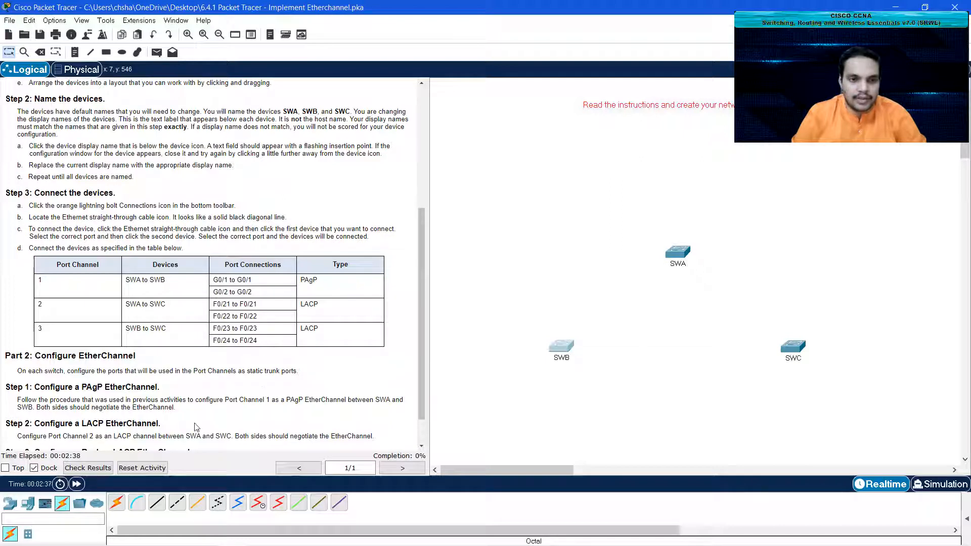
click(157, 504)
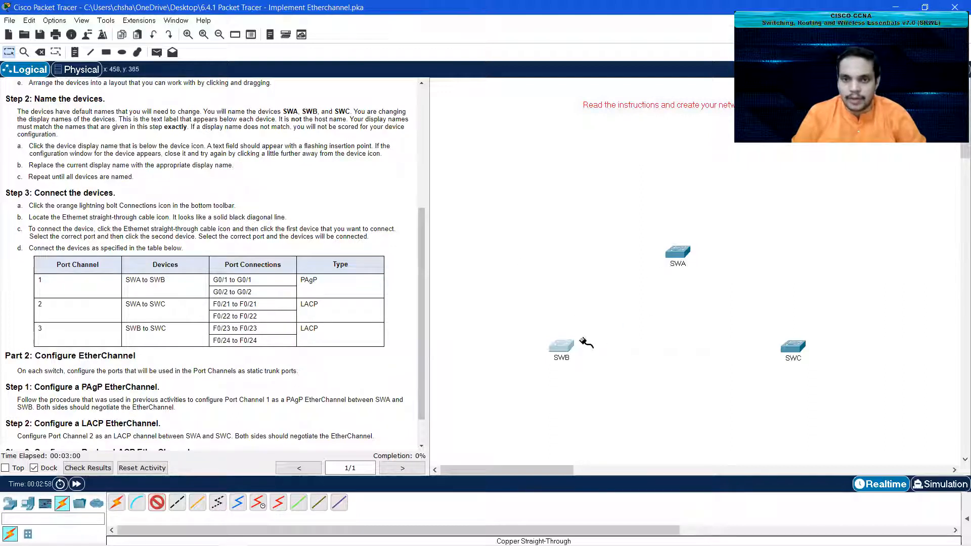
click(677, 252)
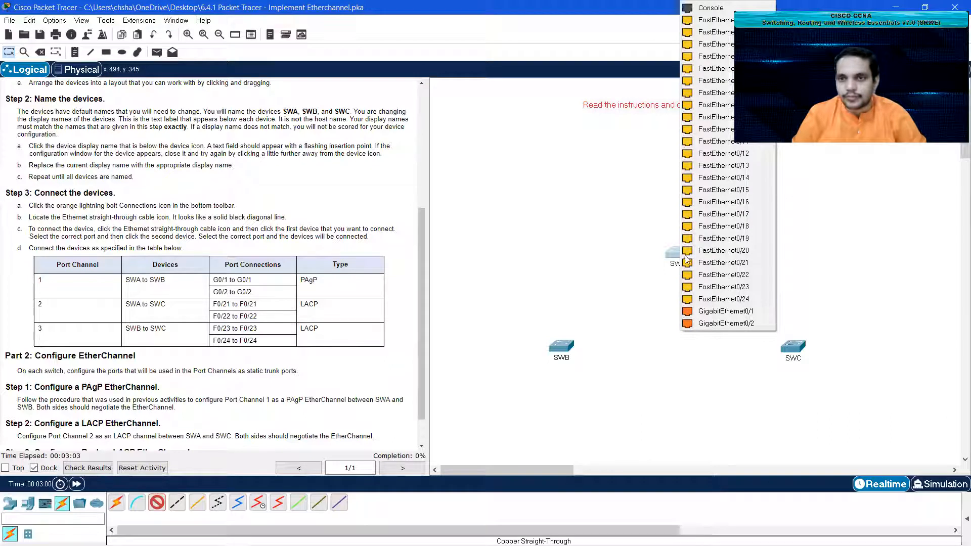
click(716, 311)
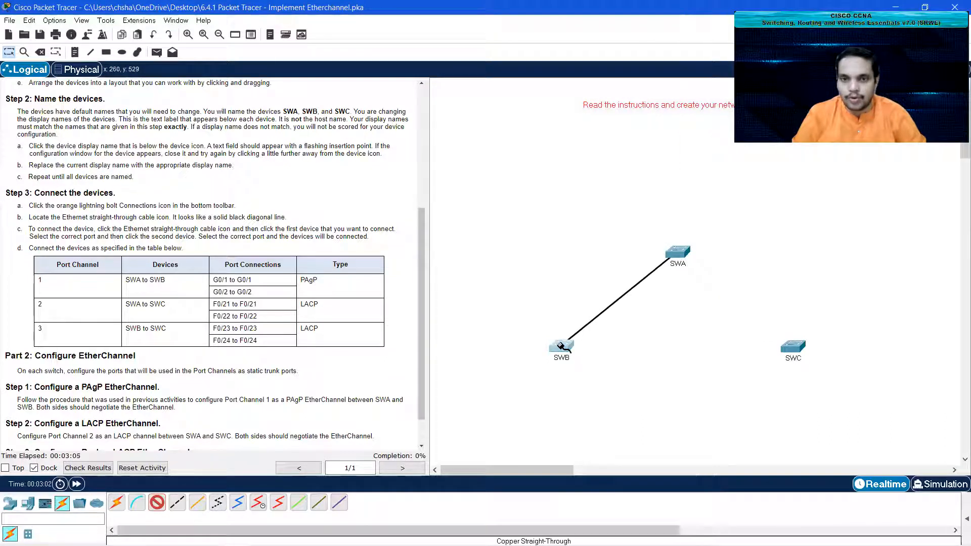
click(563, 347)
click(612, 326)
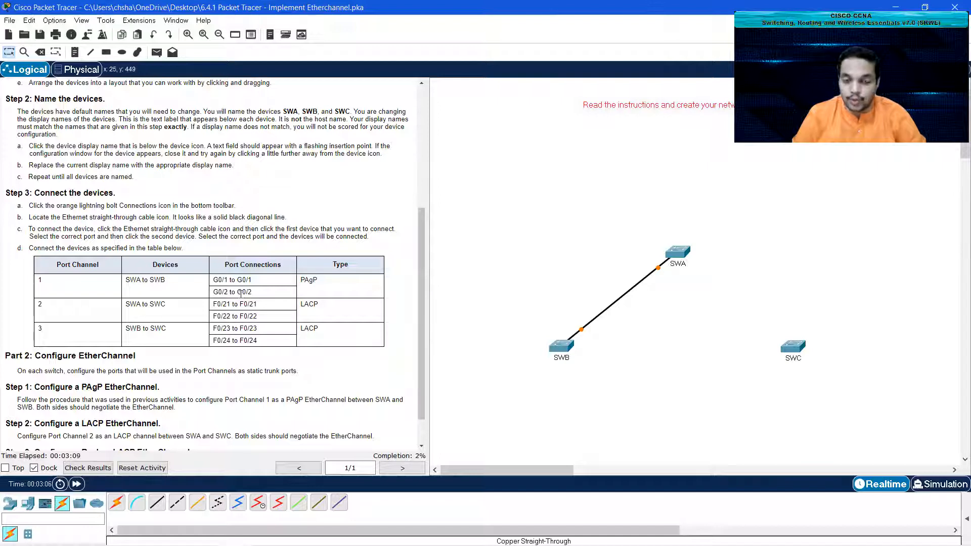
Step: Add a second copper straight-through cable from GigabitEthernet0/2 on SWA to GigabitEthernet0/2 on SWB
click(159, 504)
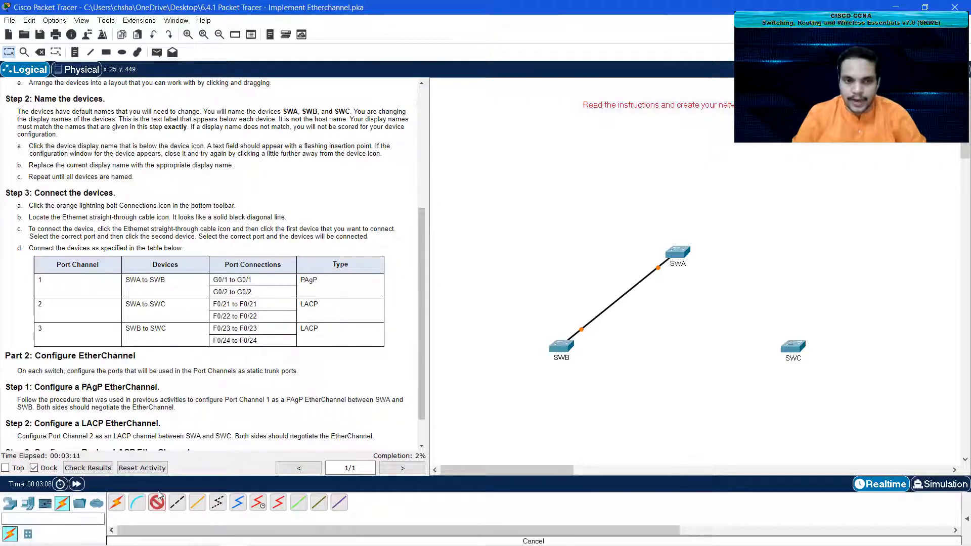
click(682, 251)
click(733, 311)
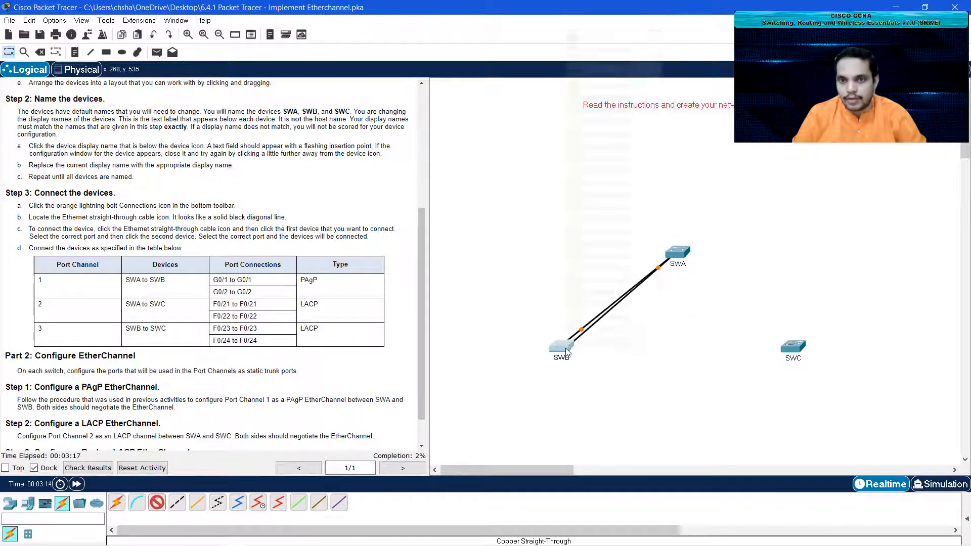
click(567, 350)
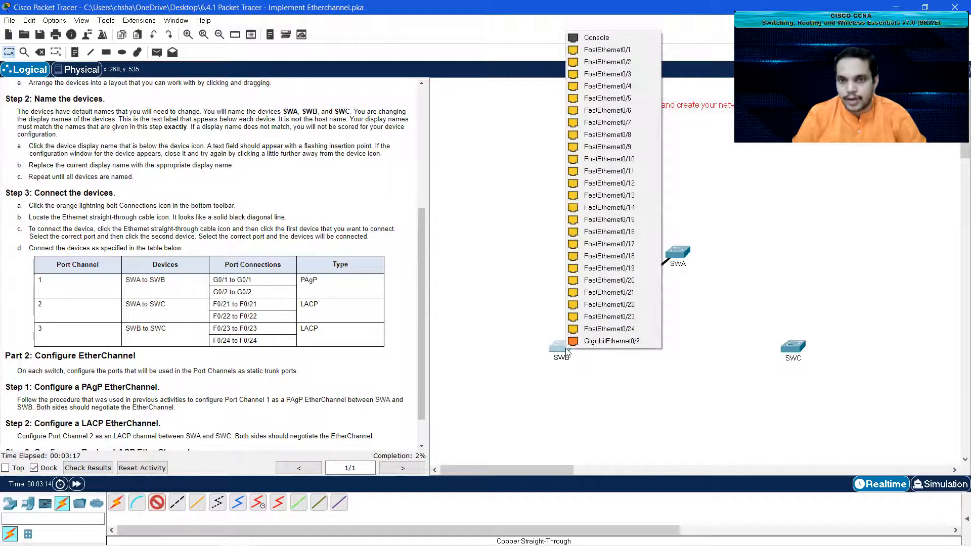
click(600, 341)
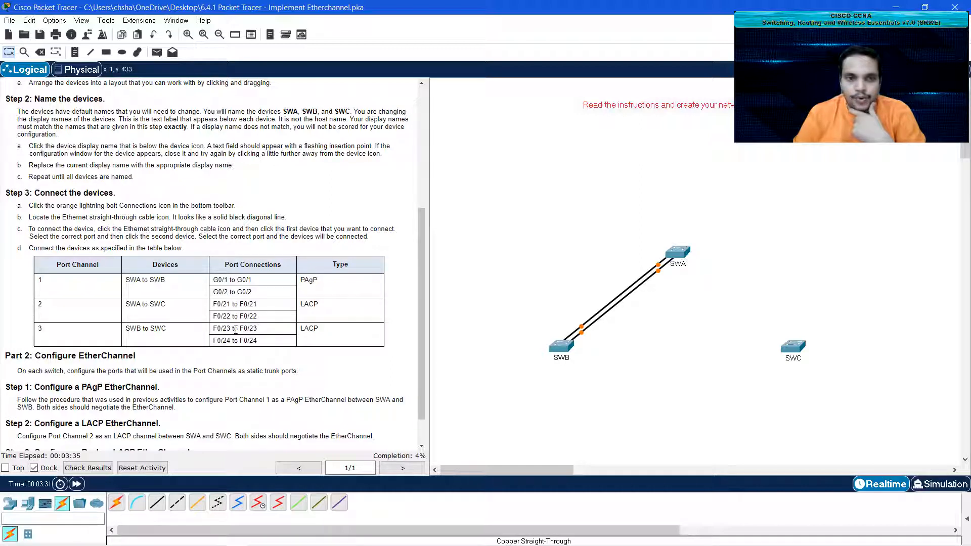
Step: Connect FastEthernet0/21 on SWA to FastEthernet0/21 on SWC with a copper straight-through cable
click(164, 500)
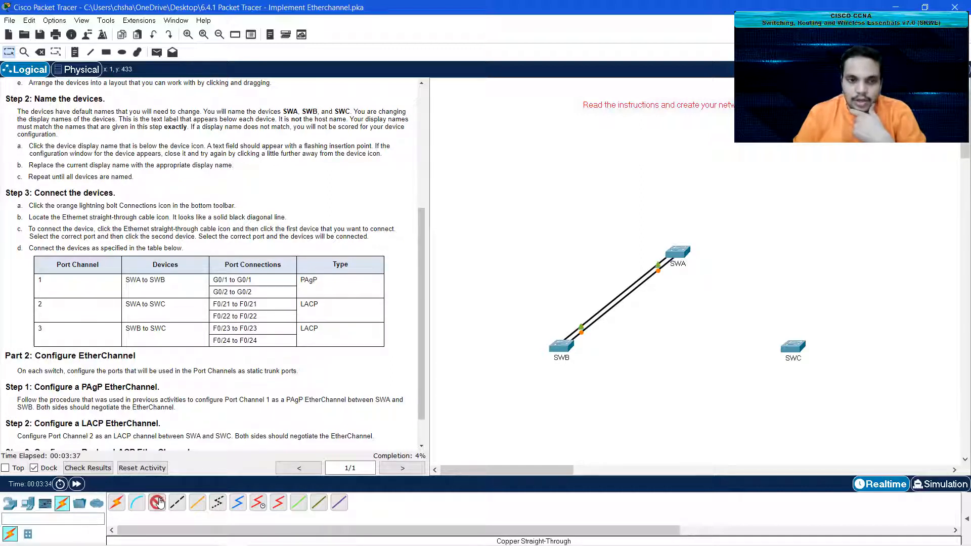
click(679, 252)
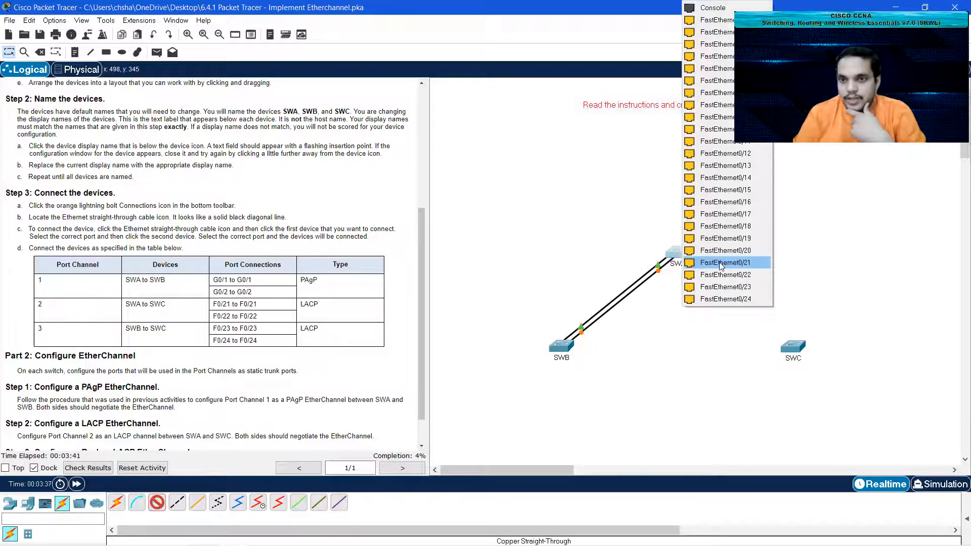
click(720, 264)
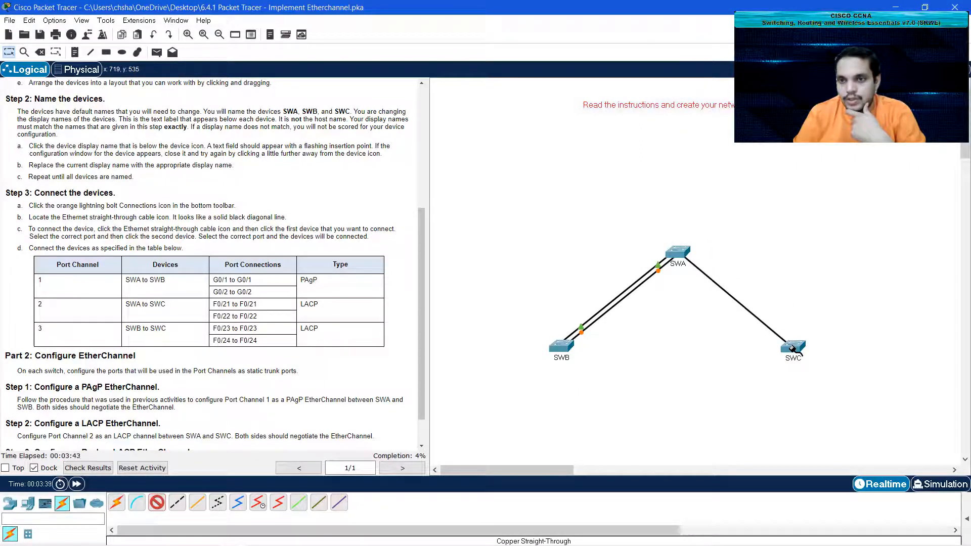
click(792, 347)
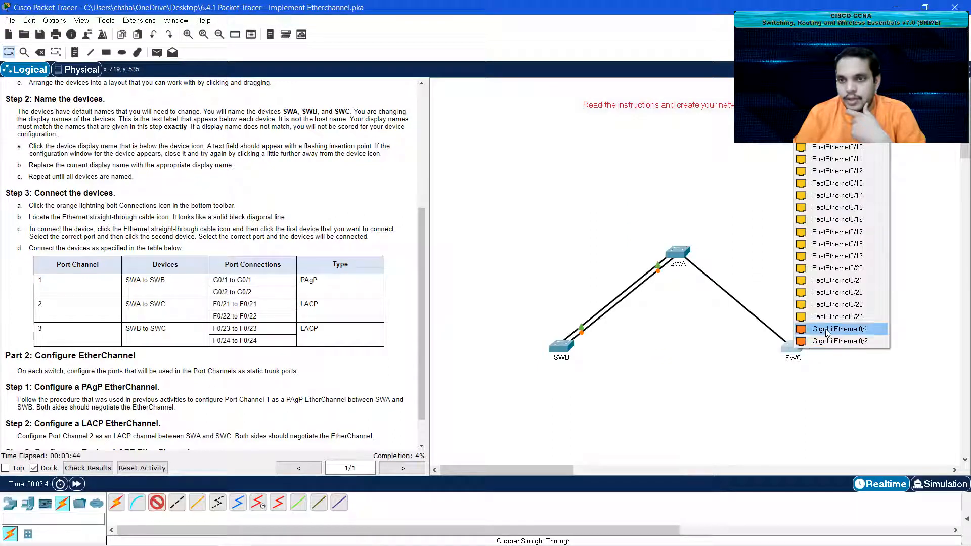
click(833, 293)
Step: Add a second copper straight-through cable from FastEthernet0/22 on SWA to FastEthernet0/22 on SWC
click(158, 499)
click(686, 255)
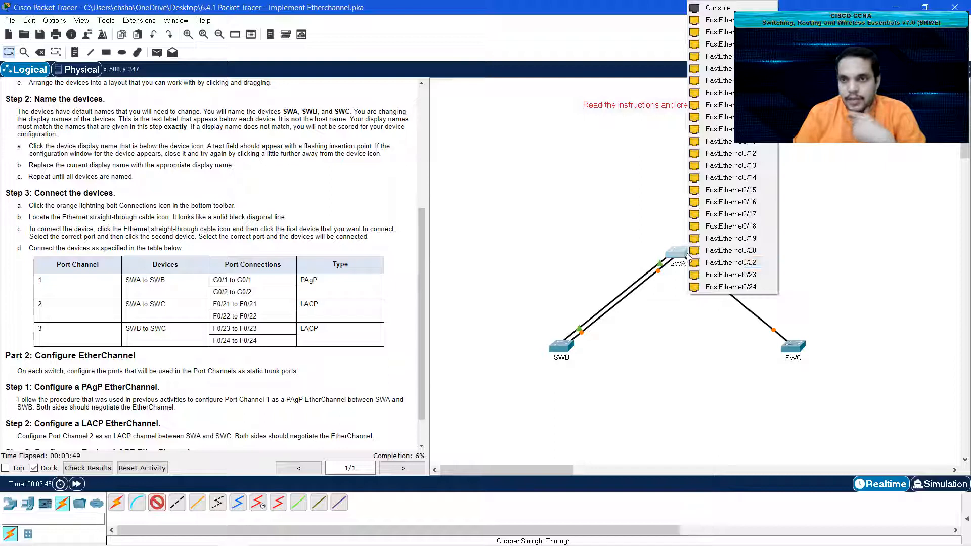
click(730, 263)
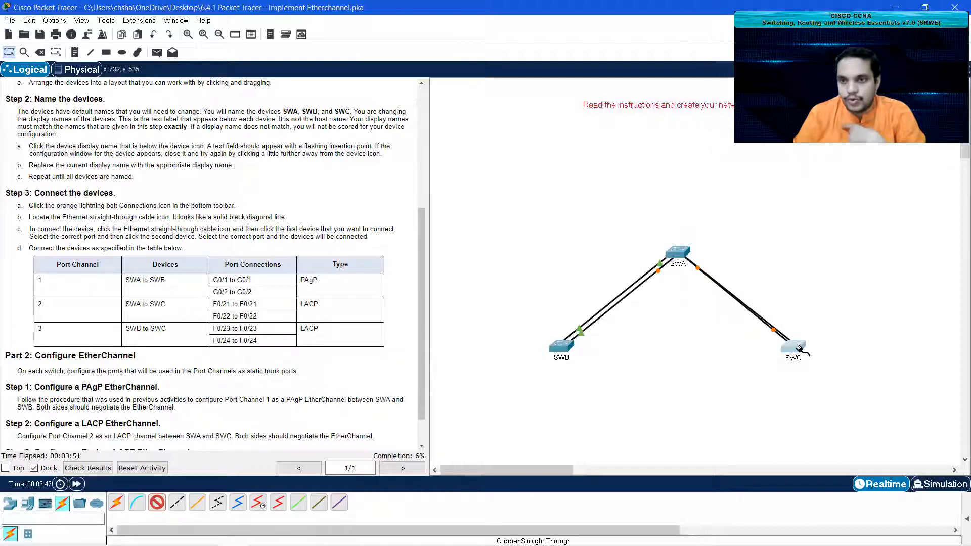
click(800, 349)
click(832, 297)
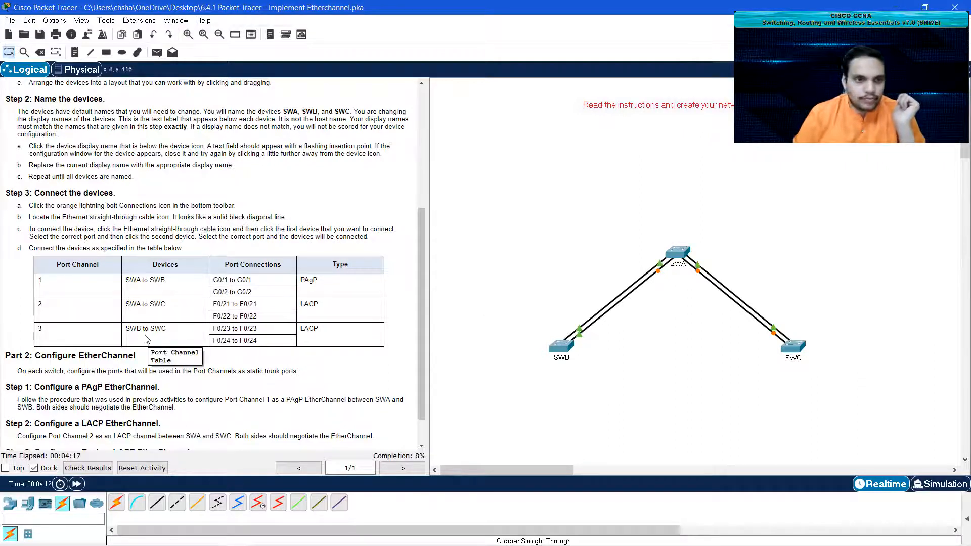
Step: Connect FastEthernet0/23 on SWB to FastEthernet0/23 on SWC with a copper straight-through cable
click(158, 503)
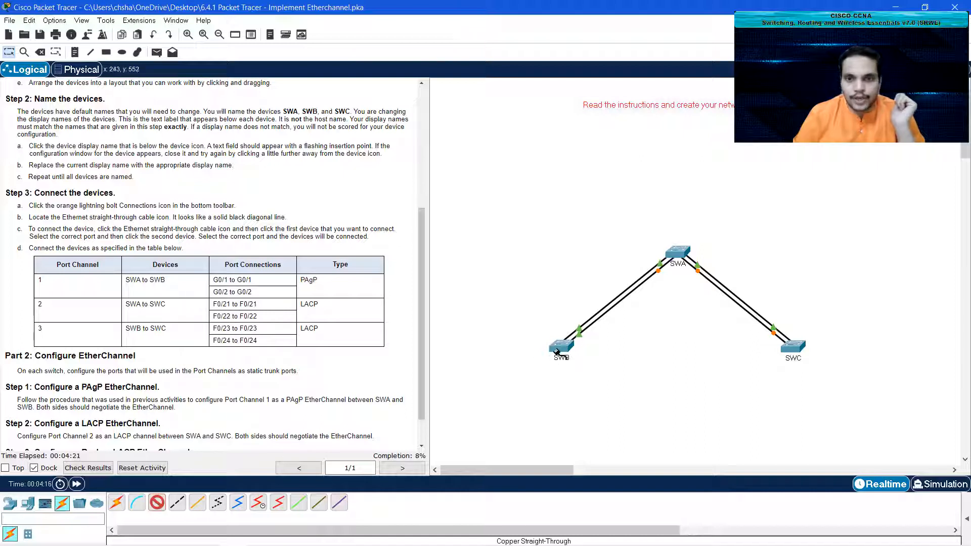
click(560, 347)
click(617, 330)
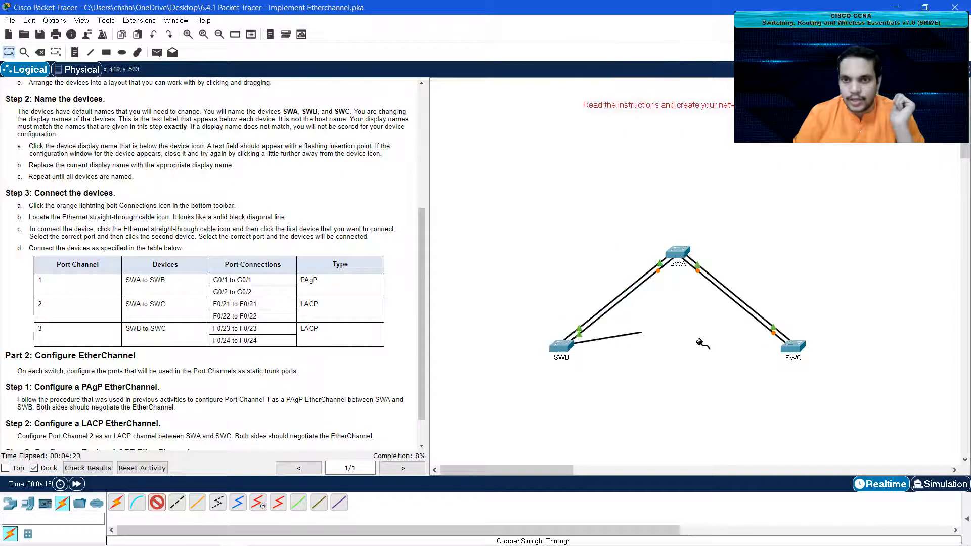
click(793, 347)
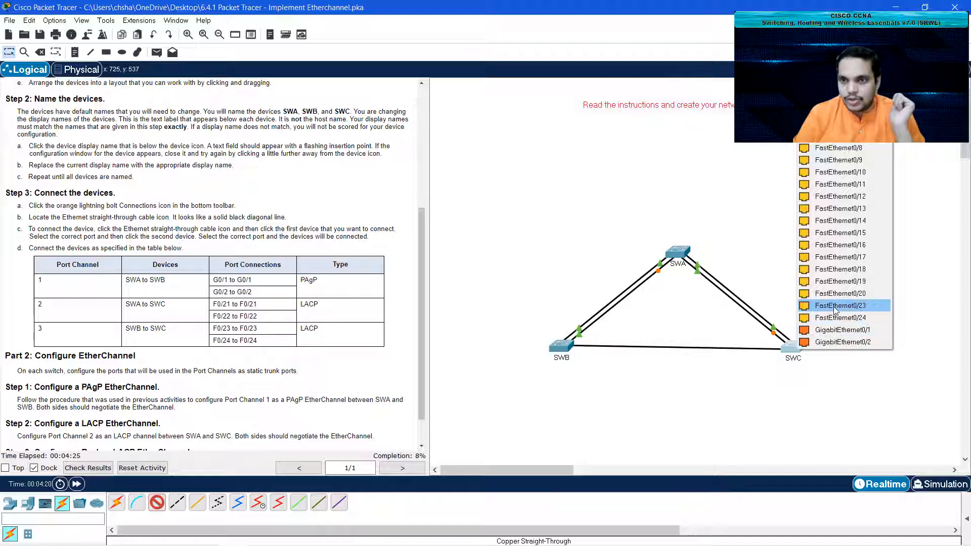
click(834, 318)
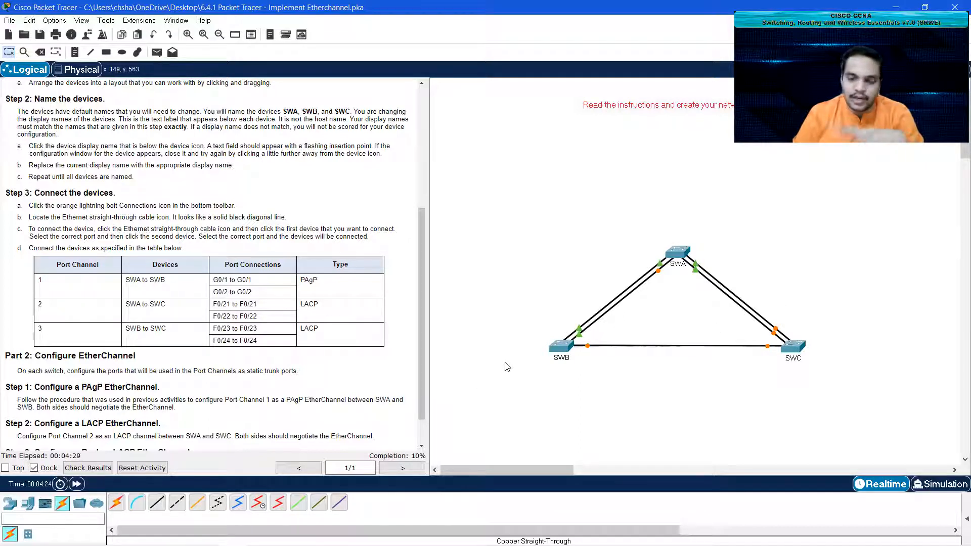
Step: Add a second copper straight-through cable from FastEthernet0/24 on SWB to FastEthernet0/24 on SWC, and move the two switches slightly apart
click(160, 506)
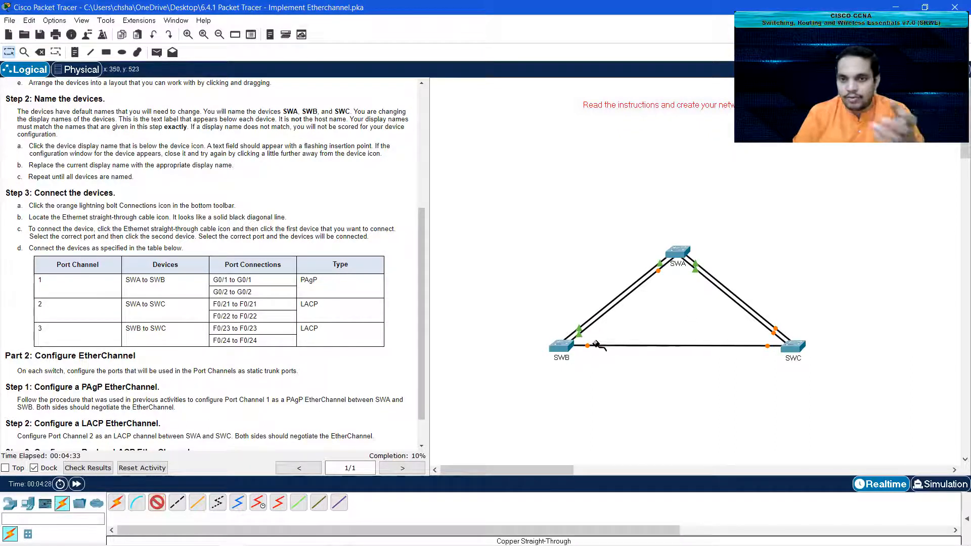
mouse_move(561, 352)
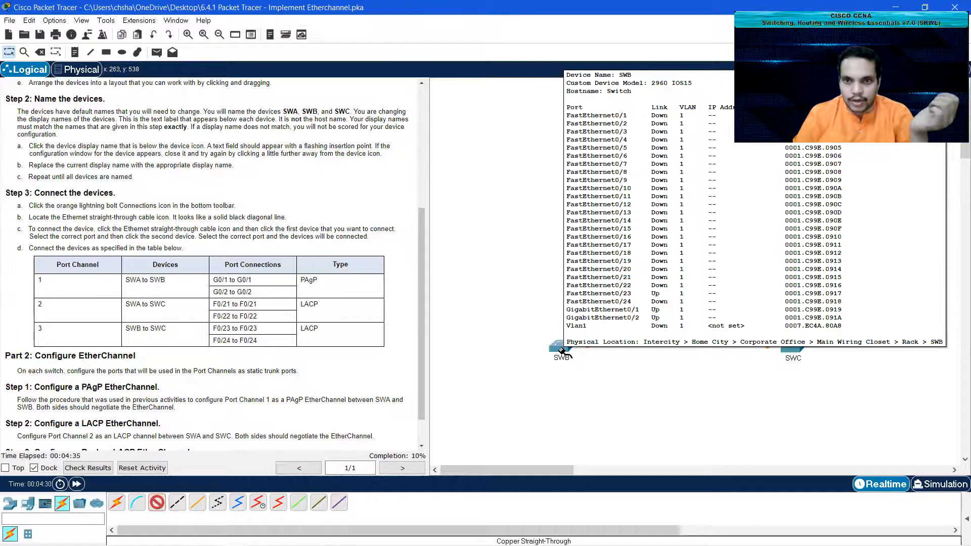
click(561, 352)
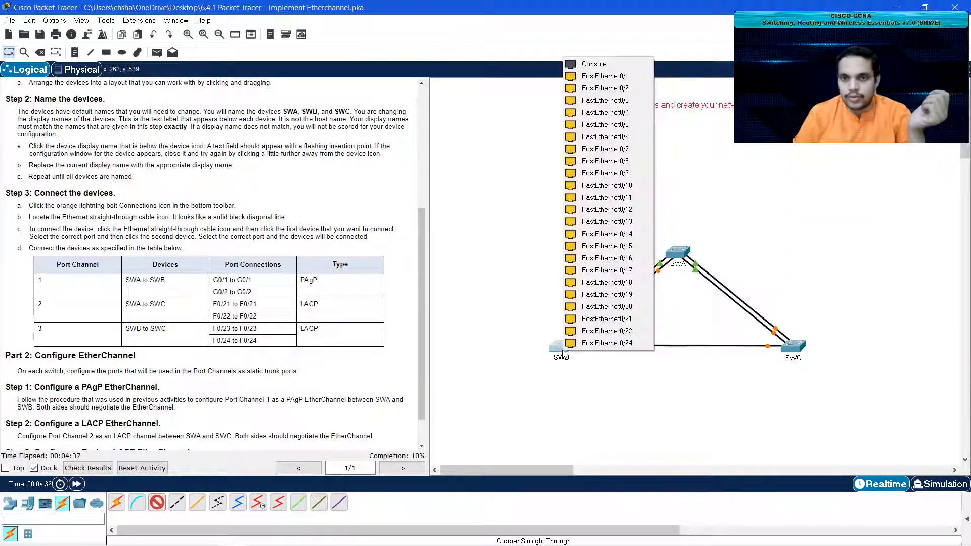
click(601, 340)
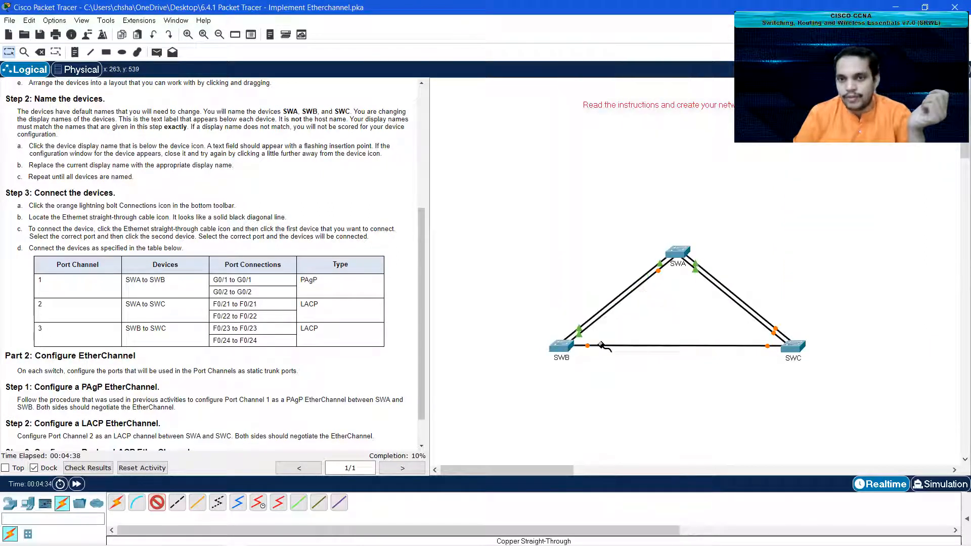
click(793, 347)
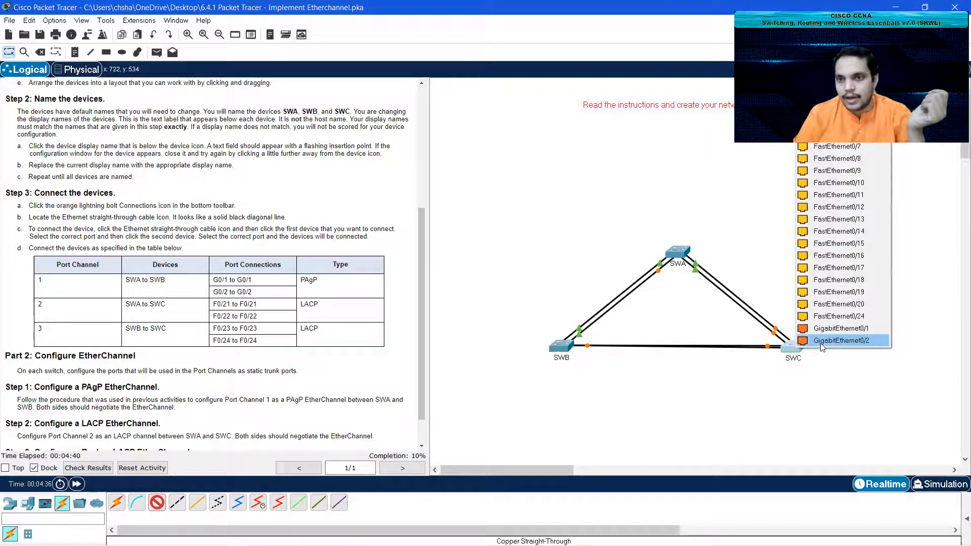
click(824, 317)
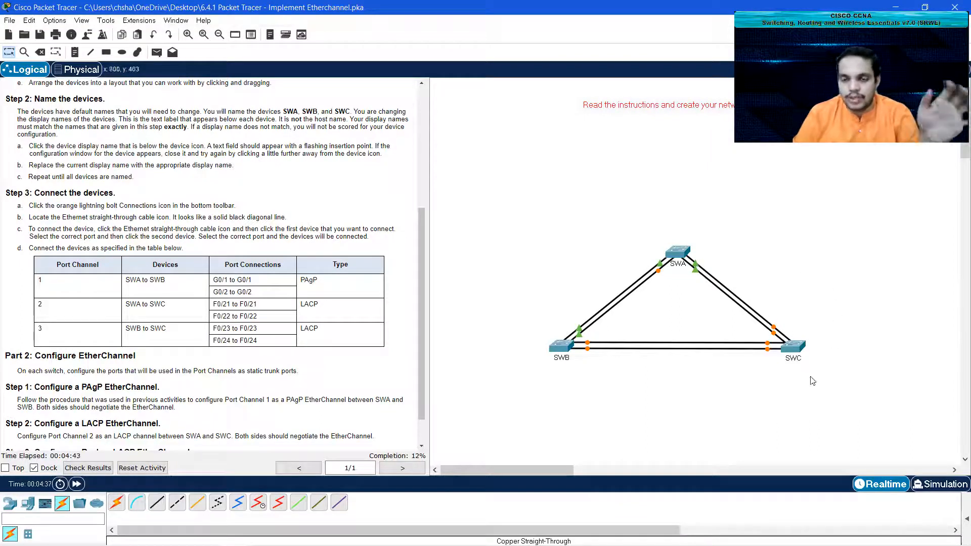
mouse_move(563, 349)
mouse_down()
mouse_move(546, 388)
mouse_move(534, 333)
mouse_move(522, 345)
mouse_move(538, 340)
mouse_move(549, 353)
mouse_up()
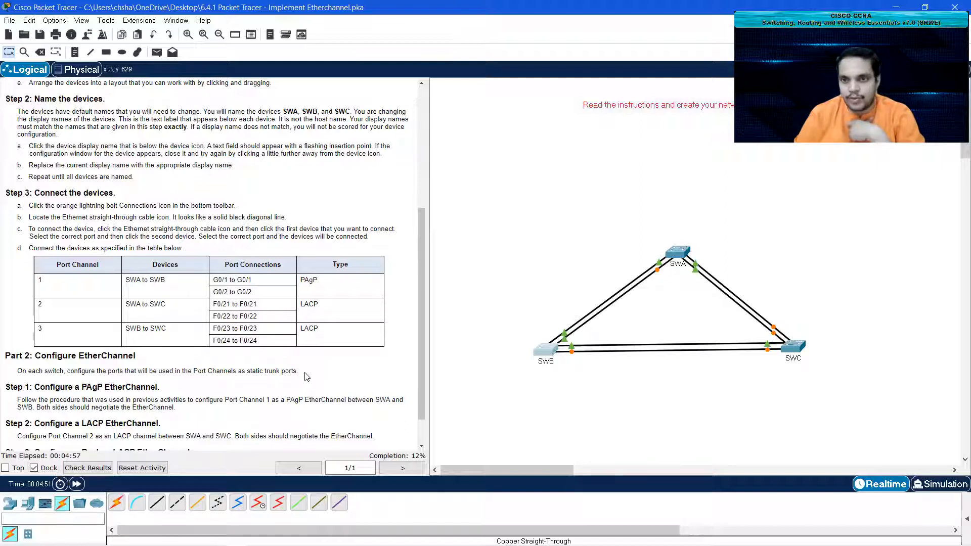
drag(799, 351, 808, 349)
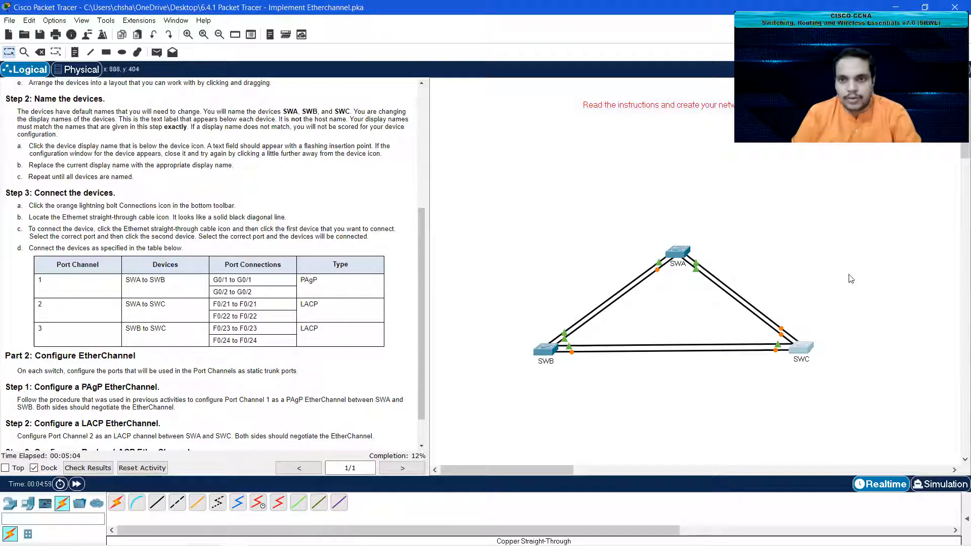
Step: Open SWA's command line, enter global configuration mode and set the hostname to SWA
click(680, 253)
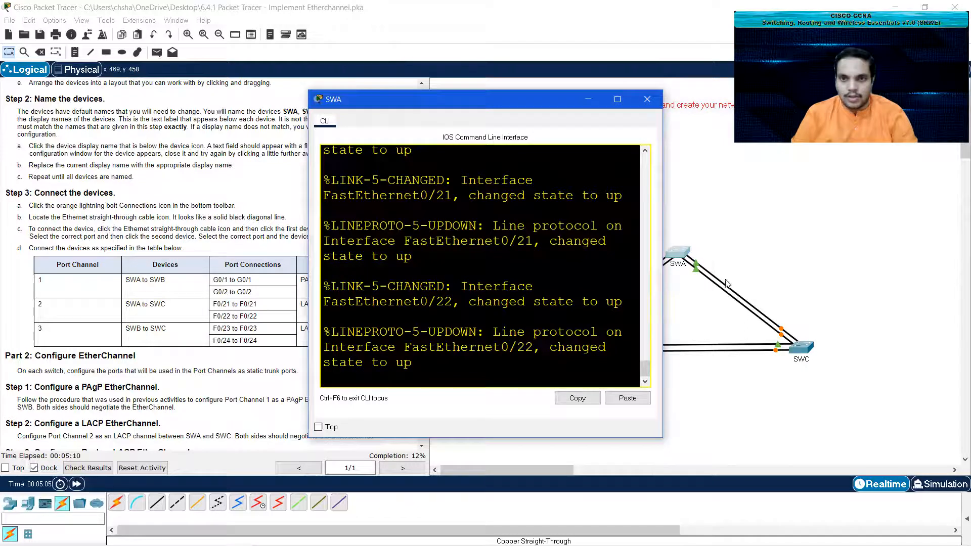
drag(662, 310, 743, 310)
drag(538, 103, 730, 161)
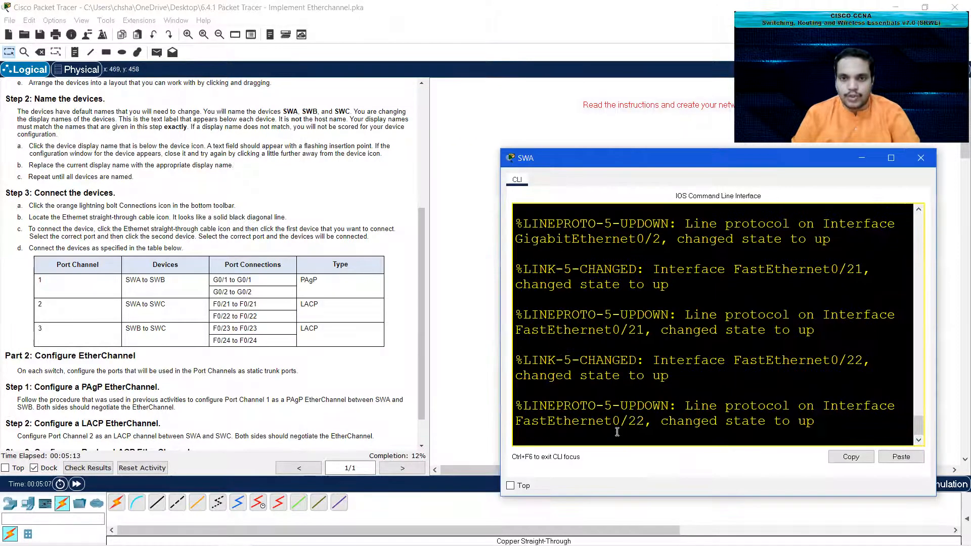
key(Return)
text(en)
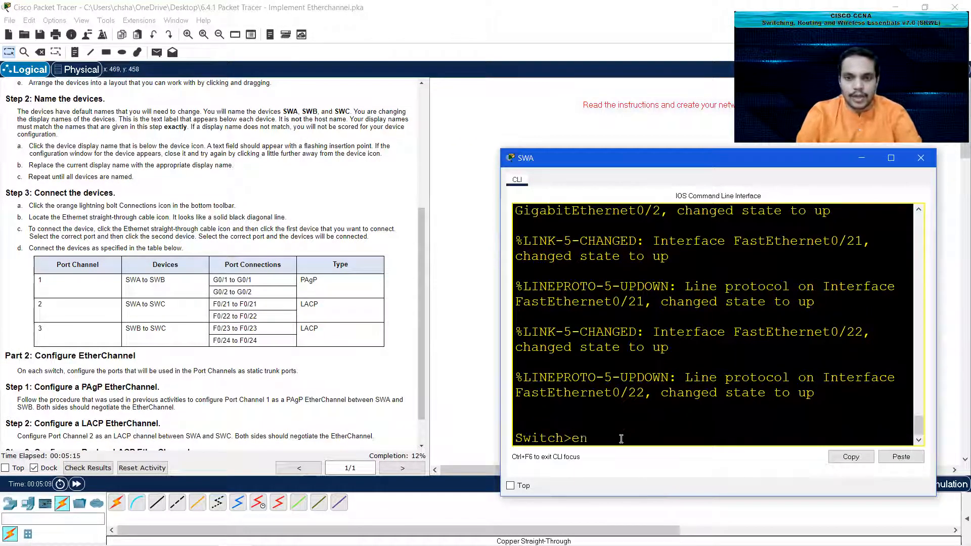
key(Return)
text(conf t)
key(Return)
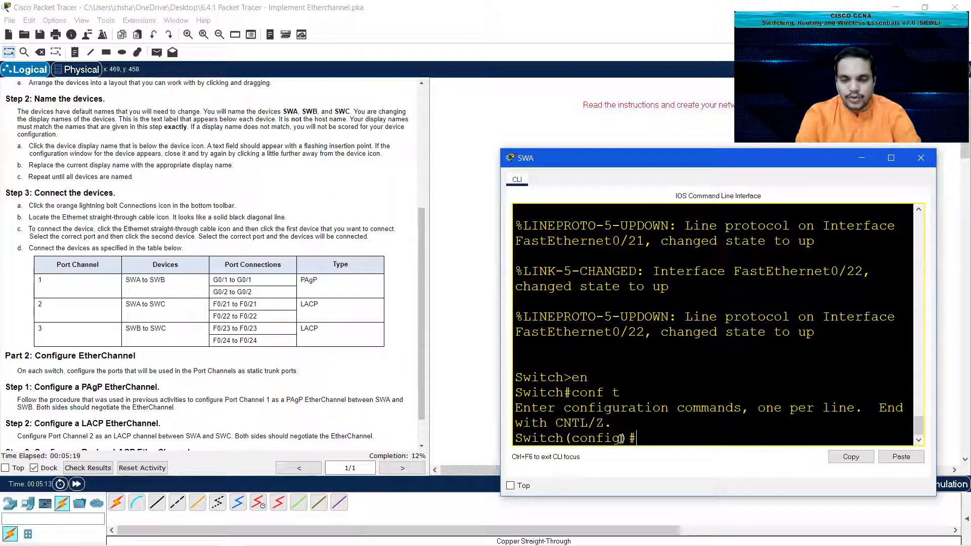
text(hostan)
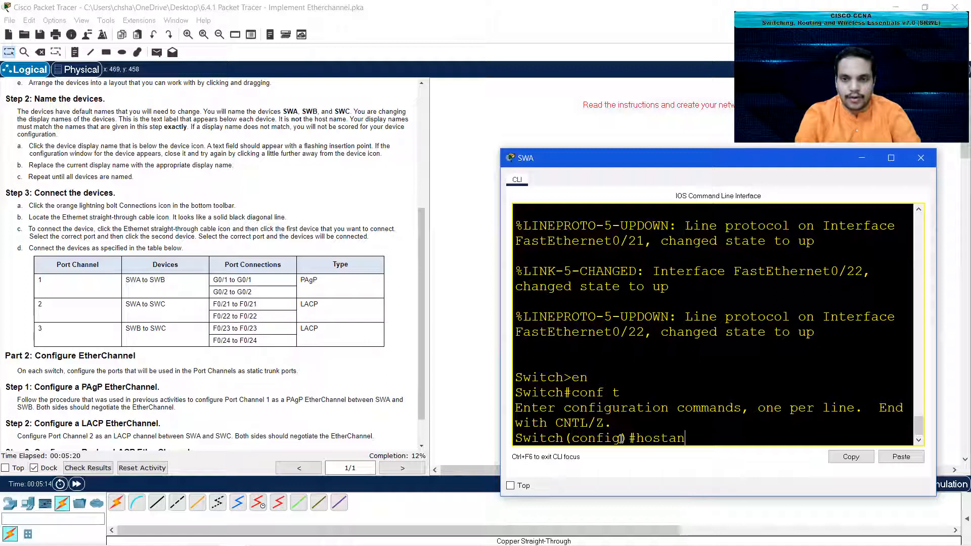
text(name )
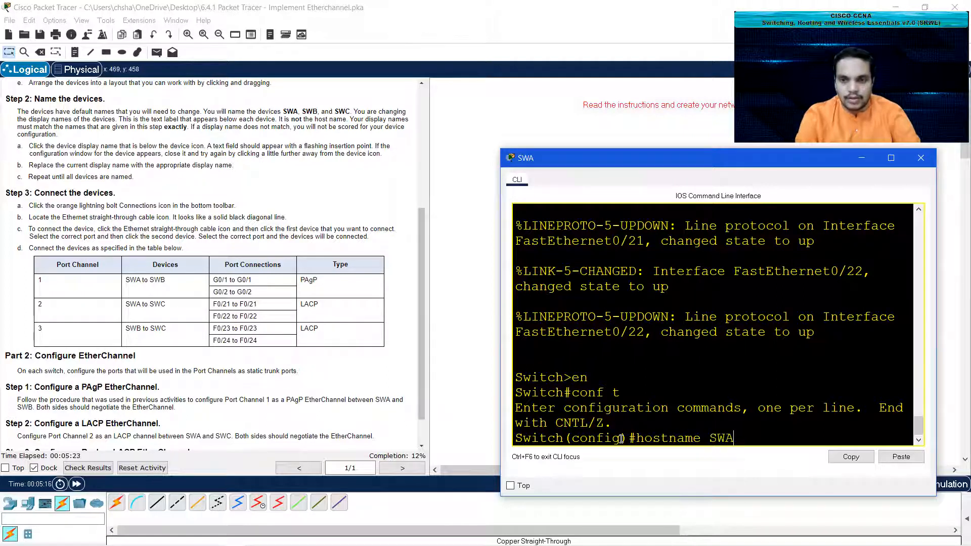
text(SWA)
key(Return)
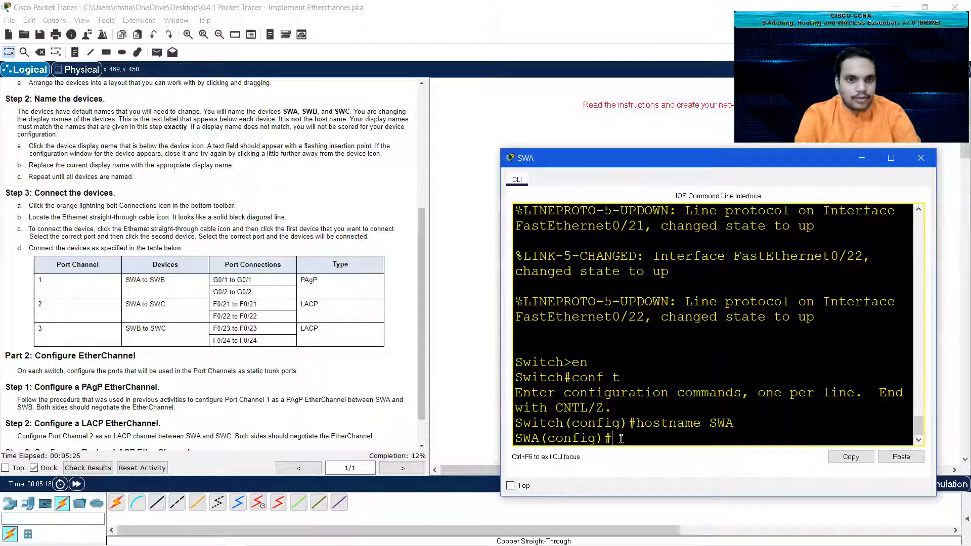
Step: Configure interfaces g0/1-2 and f0/21-22 on SWA as static trunk ports in one interface range, and minimize its window
text(int range g0)
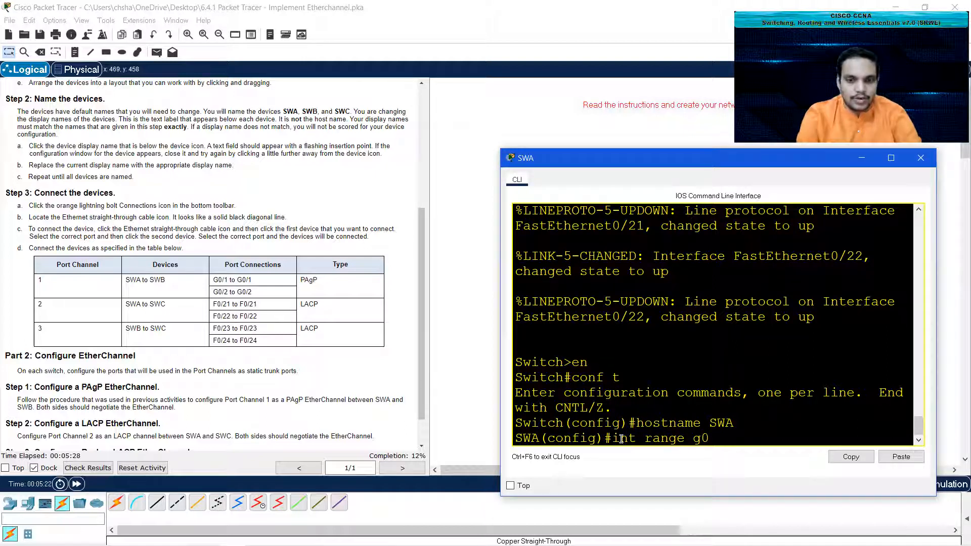
text(/1-2,)
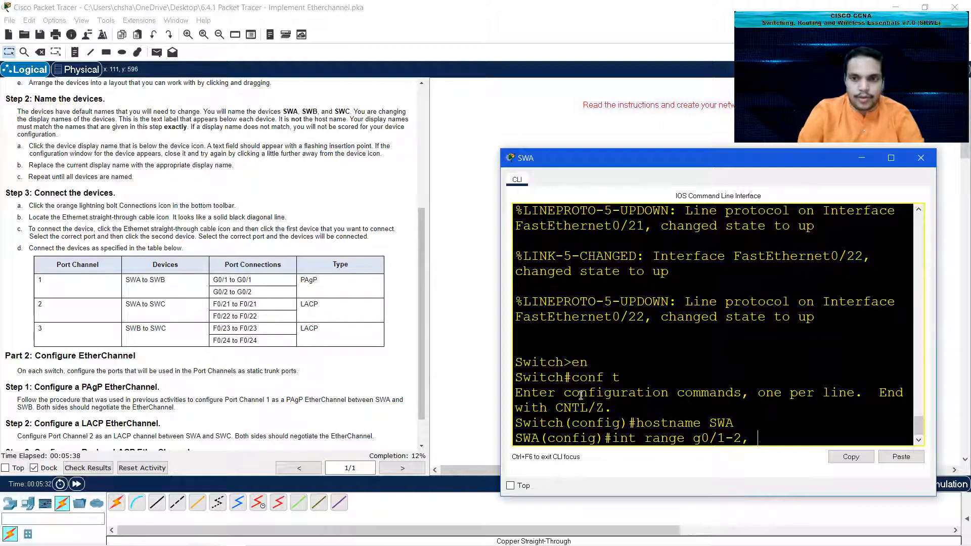
text(0/21-22)
key(Return)
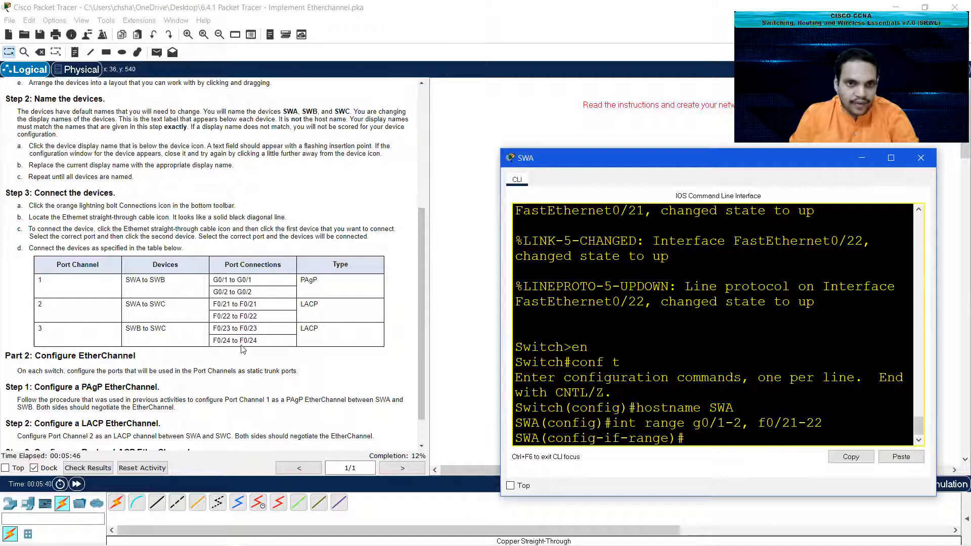
text(sw)
key(BackSpace)
text(itchport)
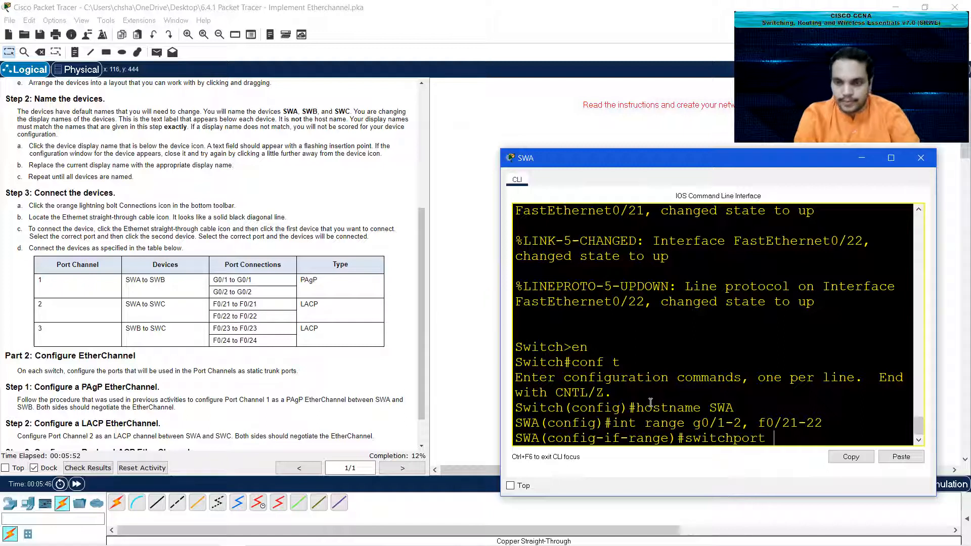
text( mode ru)
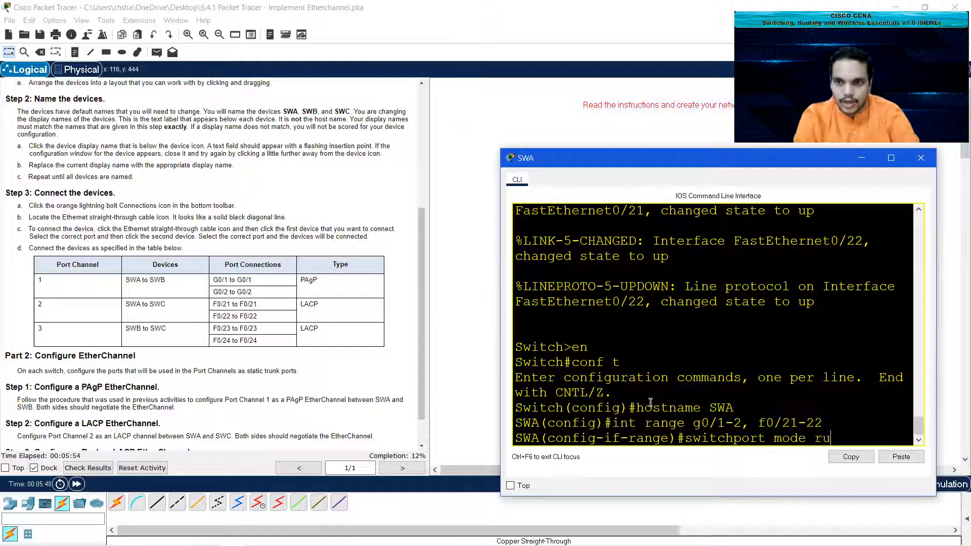
key(BackSpace)
key(BackSpace)
text(trunk)
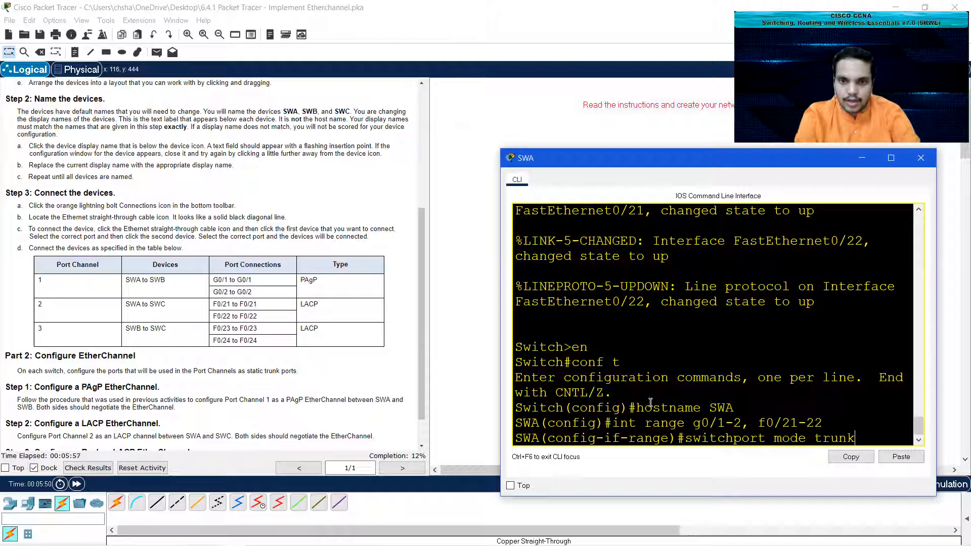
key(Return)
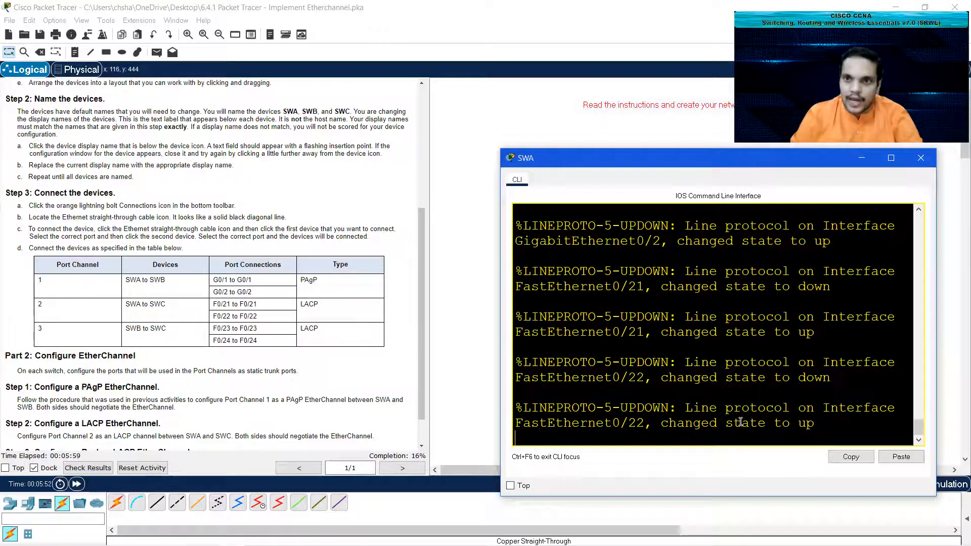
click(860, 159)
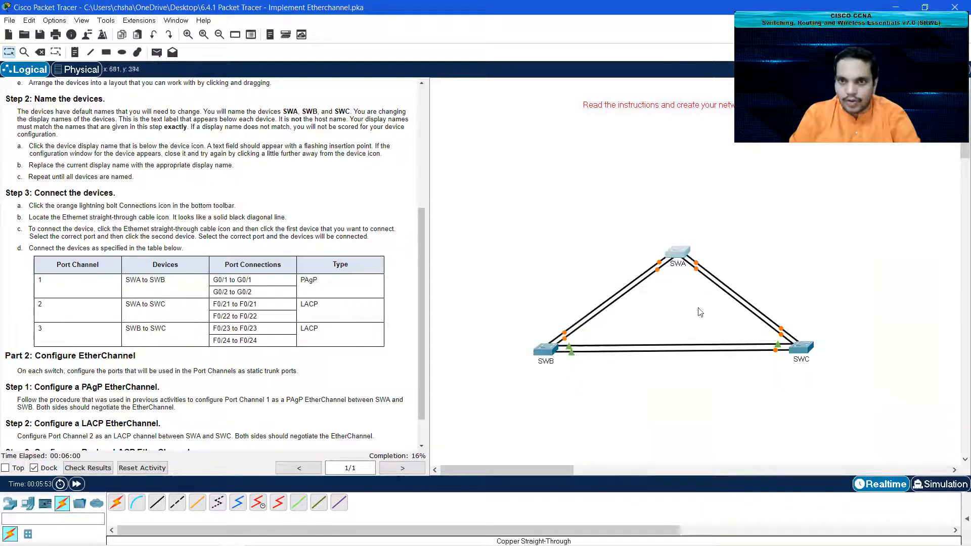
Step: Open SWB's command line, enter global configuration mode and set the hostname to SWB
click(541, 356)
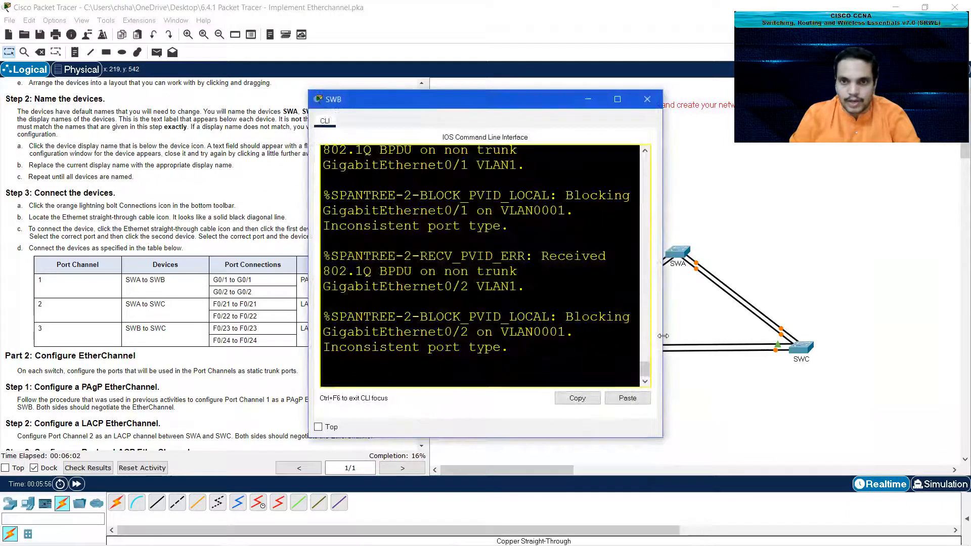
drag(663, 336, 749, 336)
key(Return)
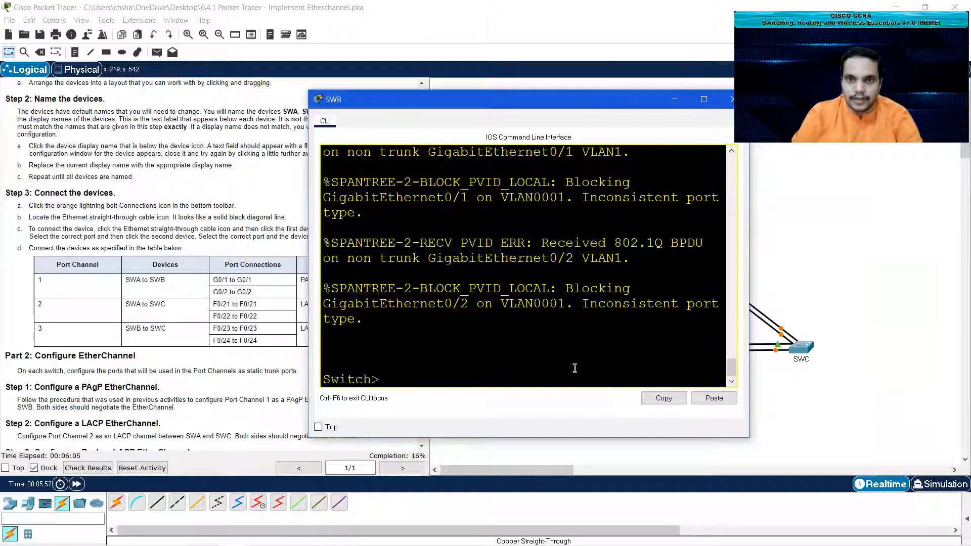
drag(539, 106, 703, 166)
text(en)
key(Return)
text(conf t)
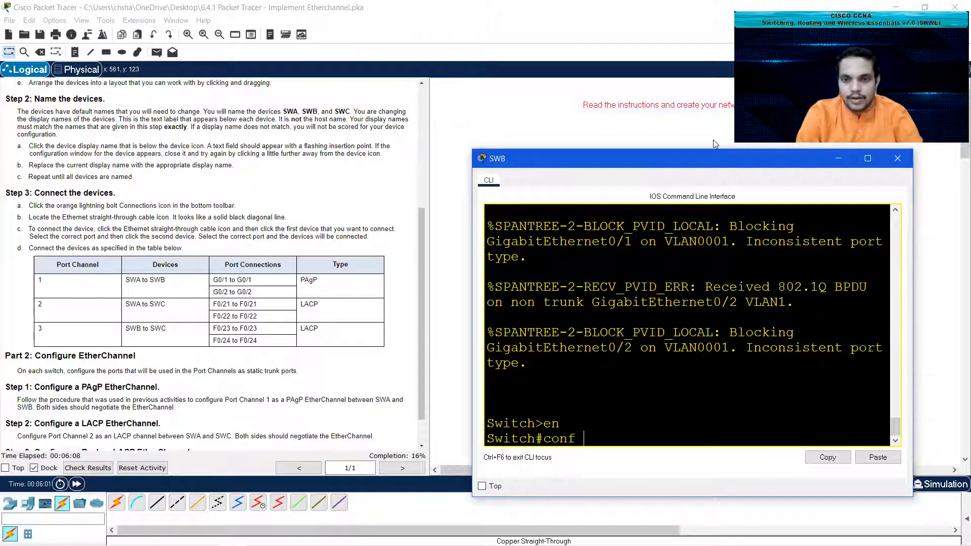
key(Return)
text(hostnae)
key(BackSpace)
text(me SWB)
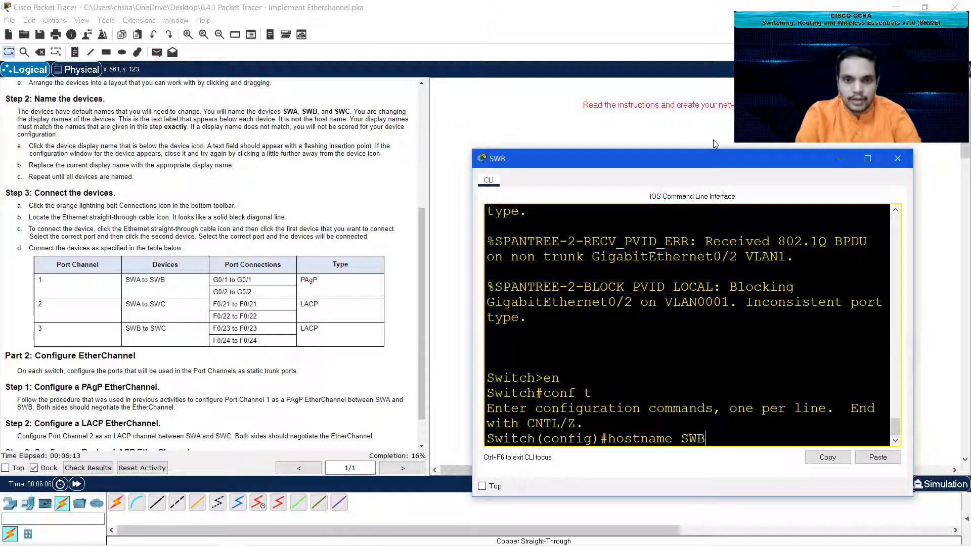
key(Return)
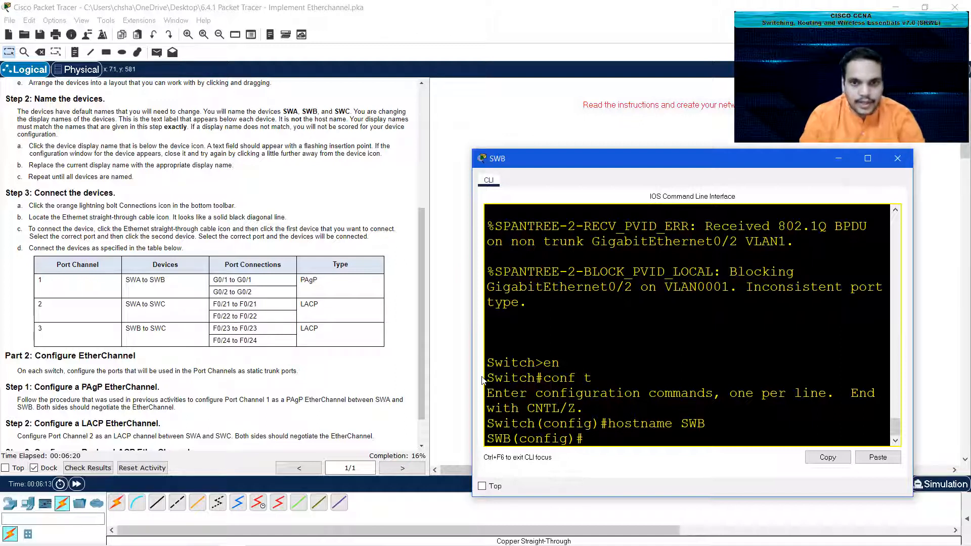
Step: Configure interfaces g0/1-2 and f0/23-24 on SWB as static trunk ports in one interface range
text(ange )
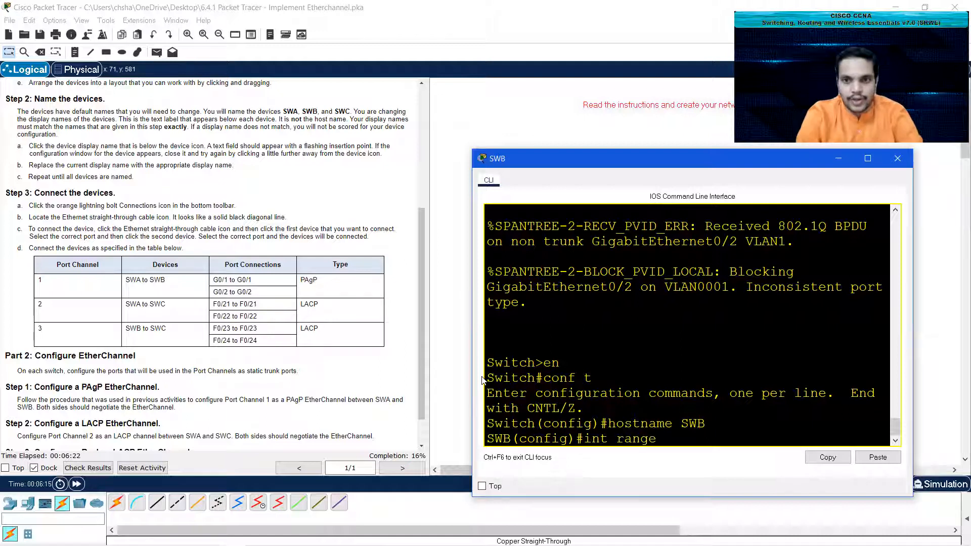
text(g0/1-2,)
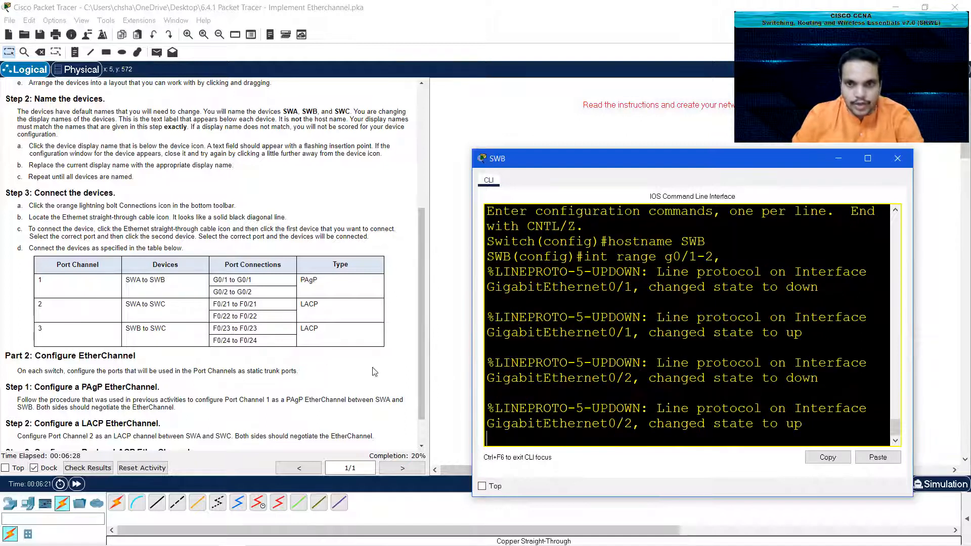
text(f0/)
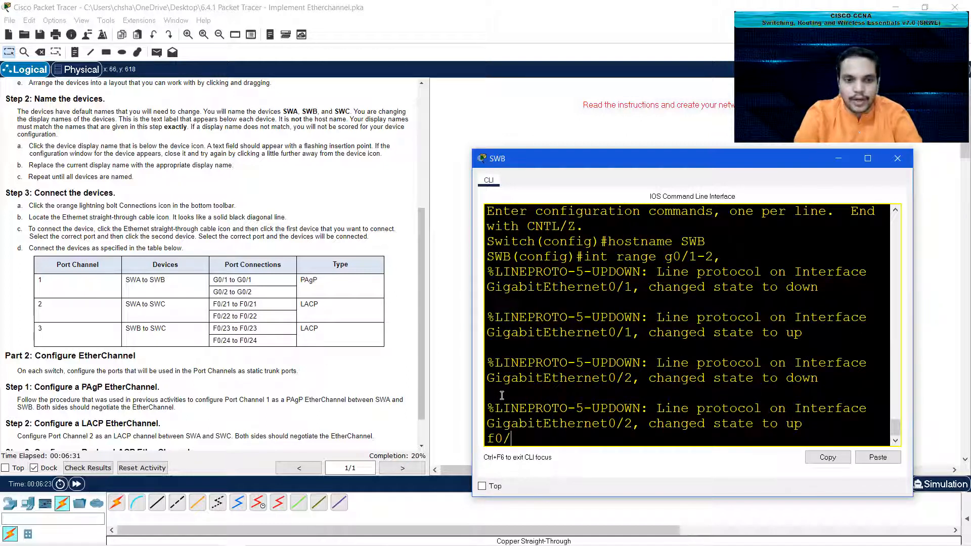
text(23-24)
key(Return)
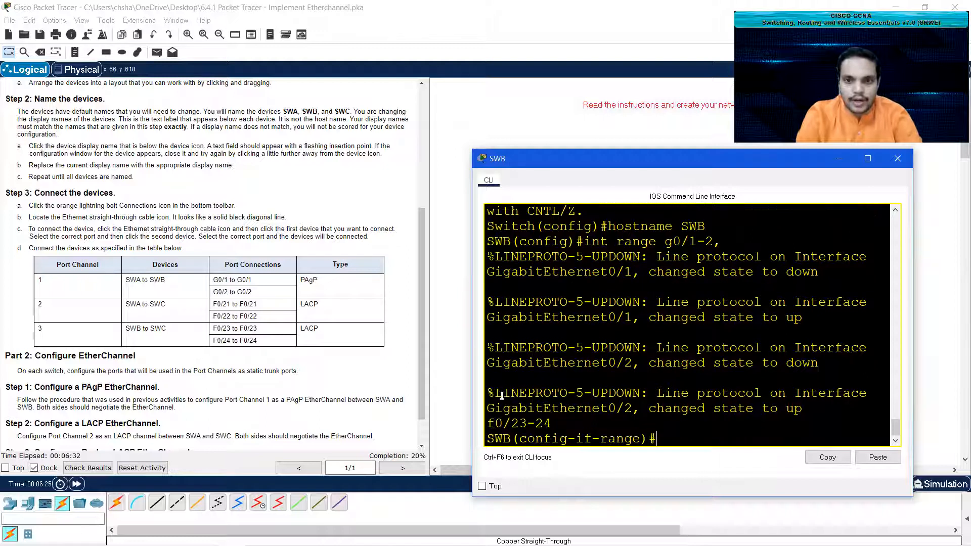
text(switc)
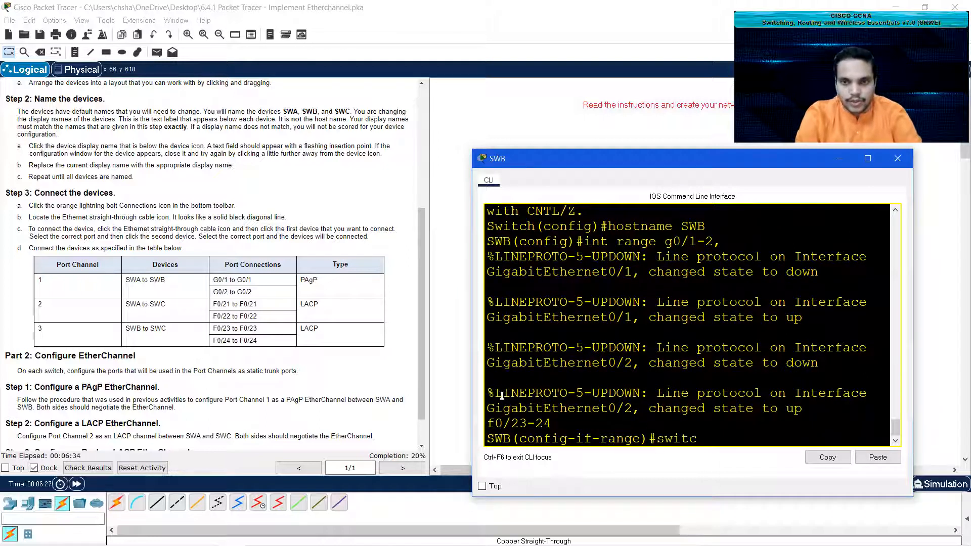
text(hport mode)
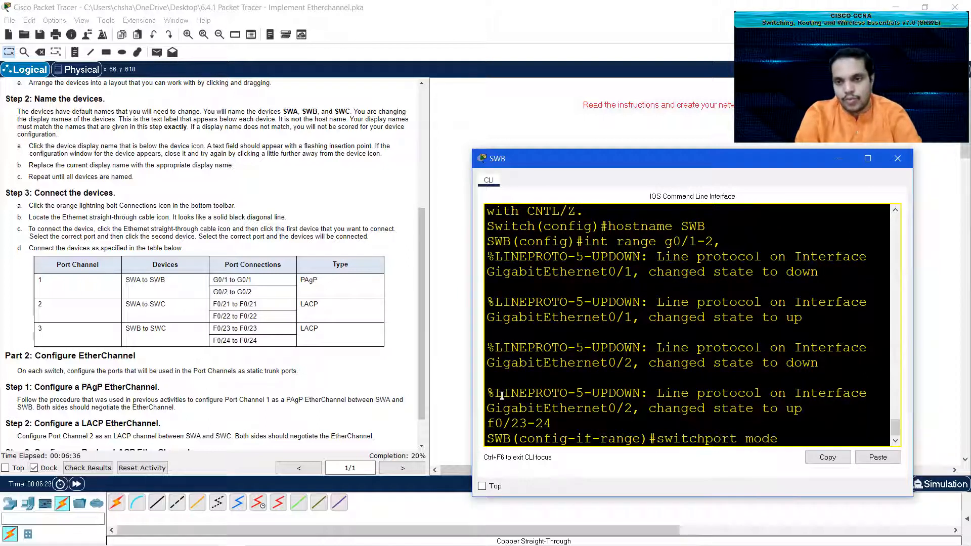
text( trunk)
key(Return)
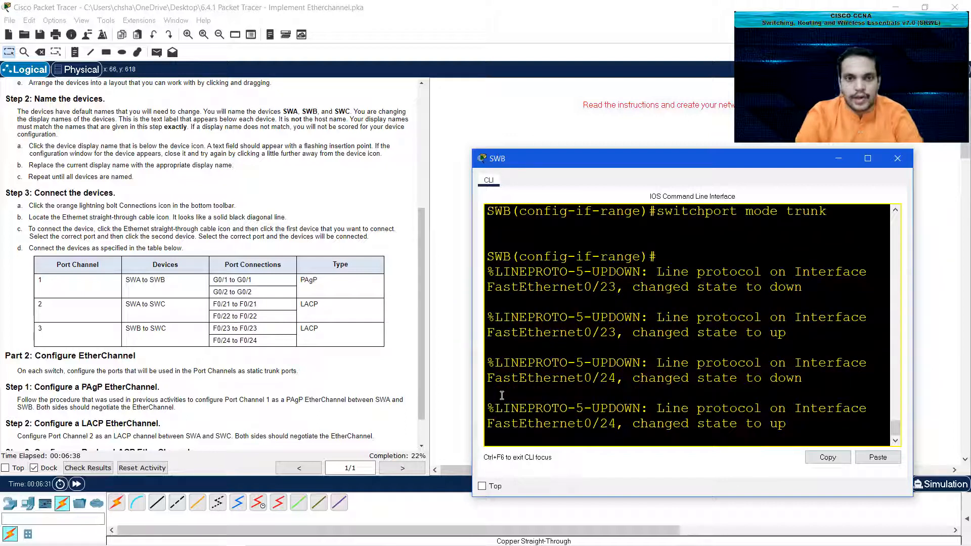
Step: Minimize SWB's window, open SWC's command line, enter global configuration mode and set the hostname to SWC
click(838, 159)
click(801, 347)
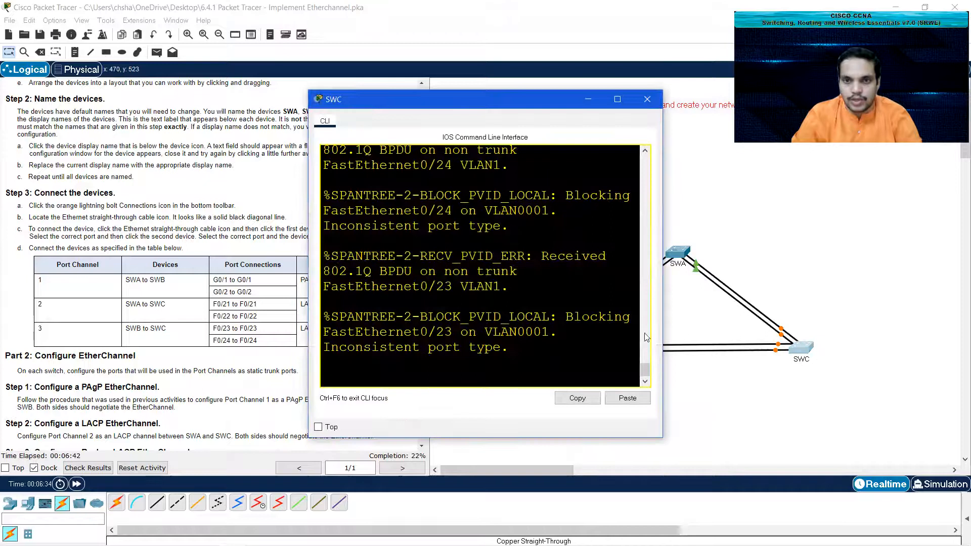
drag(664, 330, 751, 329)
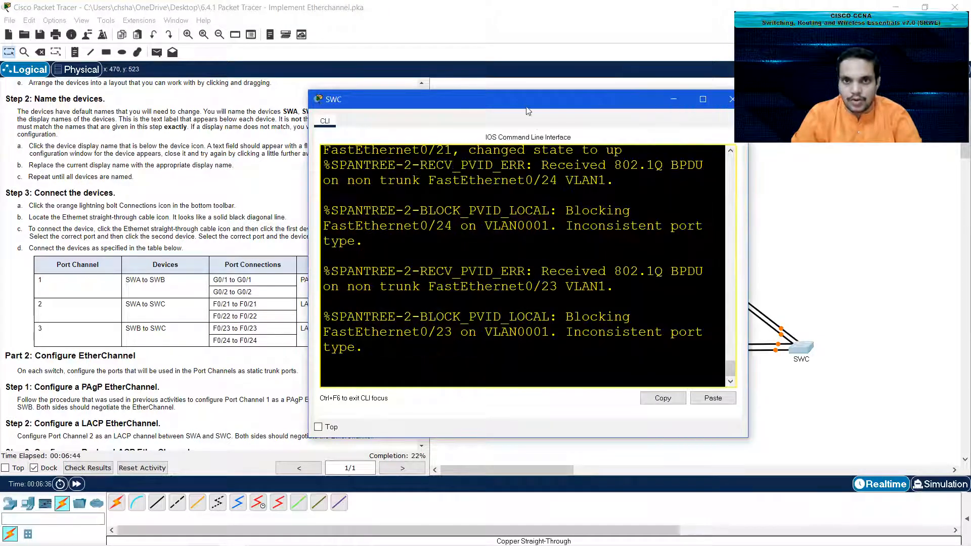
drag(525, 100, 645, 141)
key(Return)
text(en)
key(Return)
text(conf t)
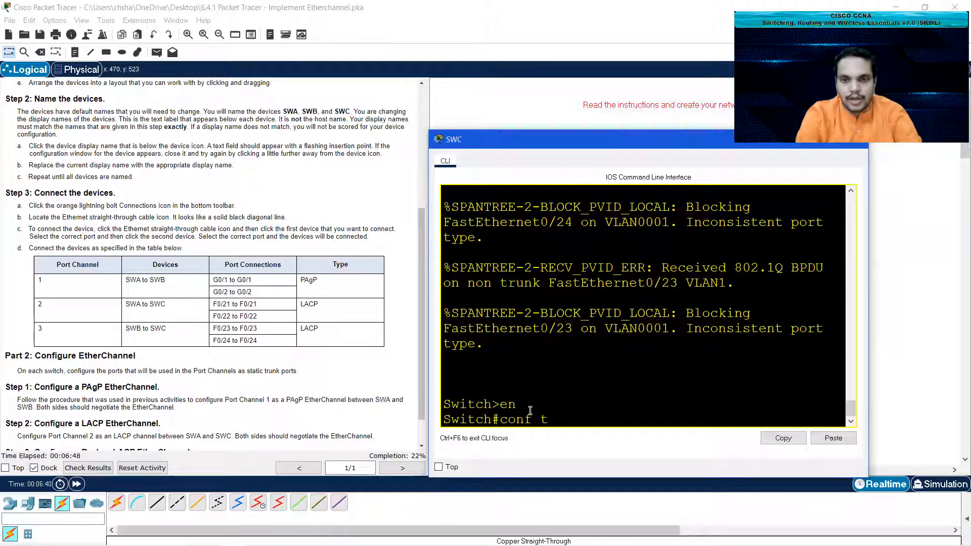
key(Return)
text(hos)
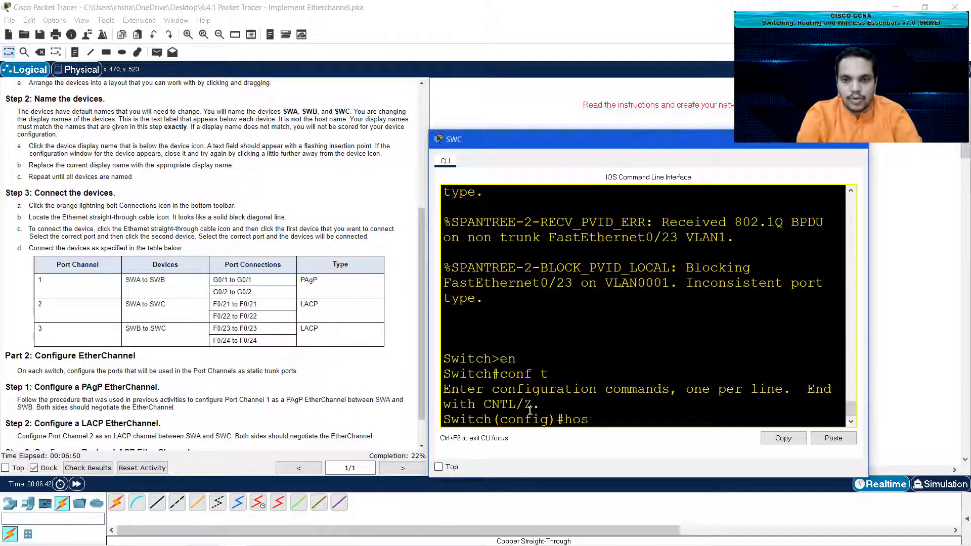
text(tname SWC)
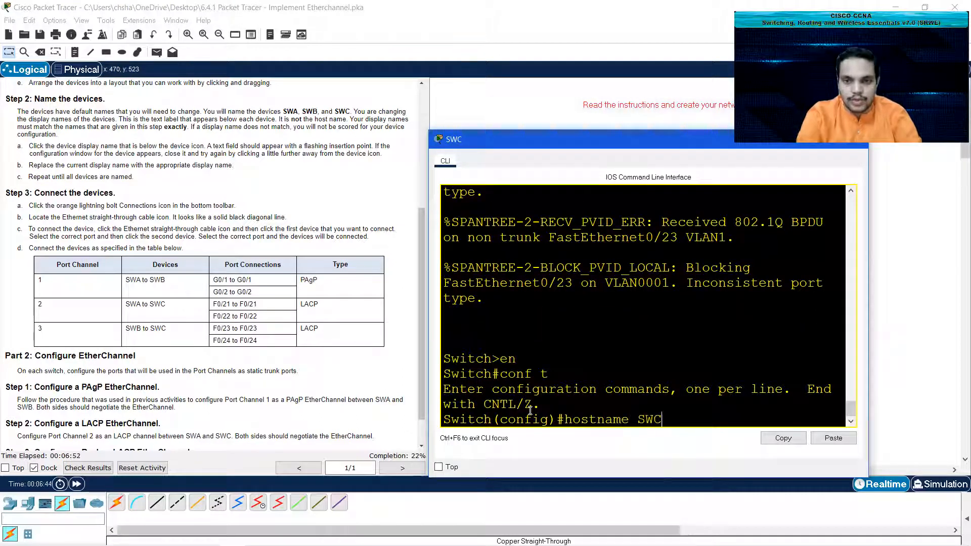
key(Return)
Step: Configure interfaces f0/21-24 on SWC as static trunk ports in one interface range, and minimize its window
text(int range)
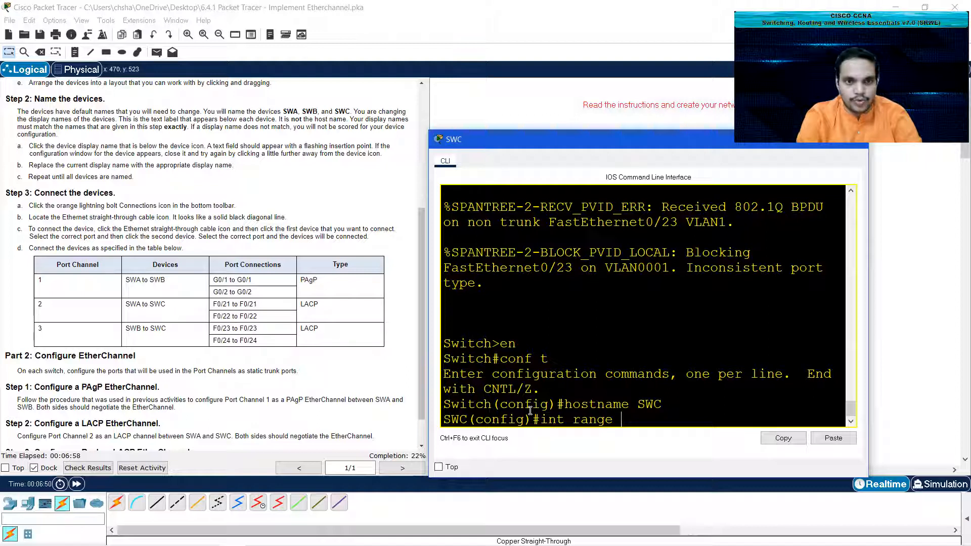
text(f0/21-24)
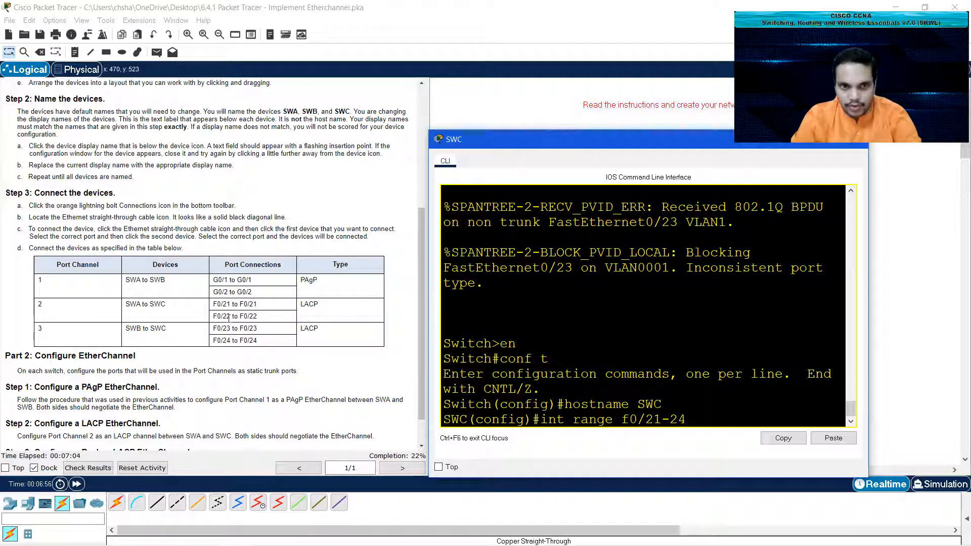
key(Return)
text(swit)
text(chport mode)
text( trunk)
key(Return)
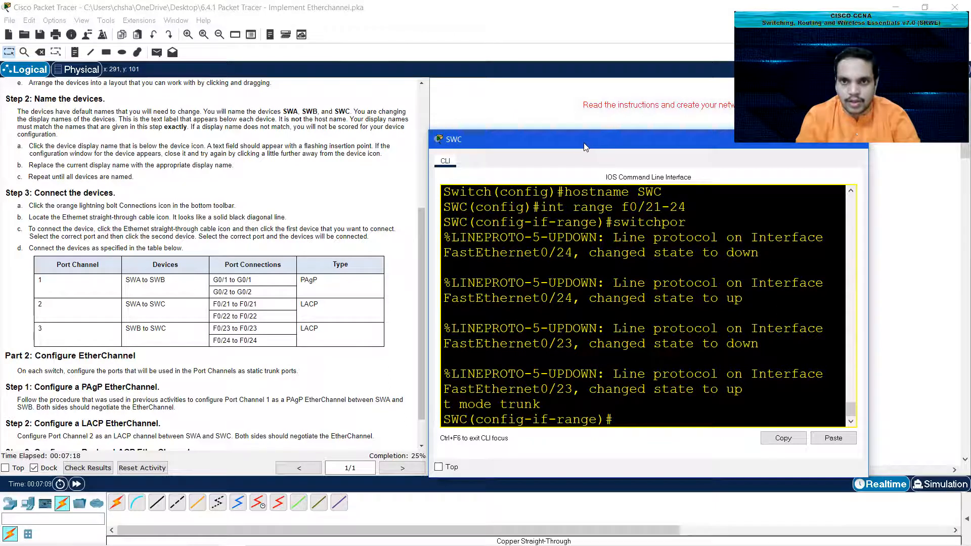
drag(582, 144, 691, 183)
click(750, 177)
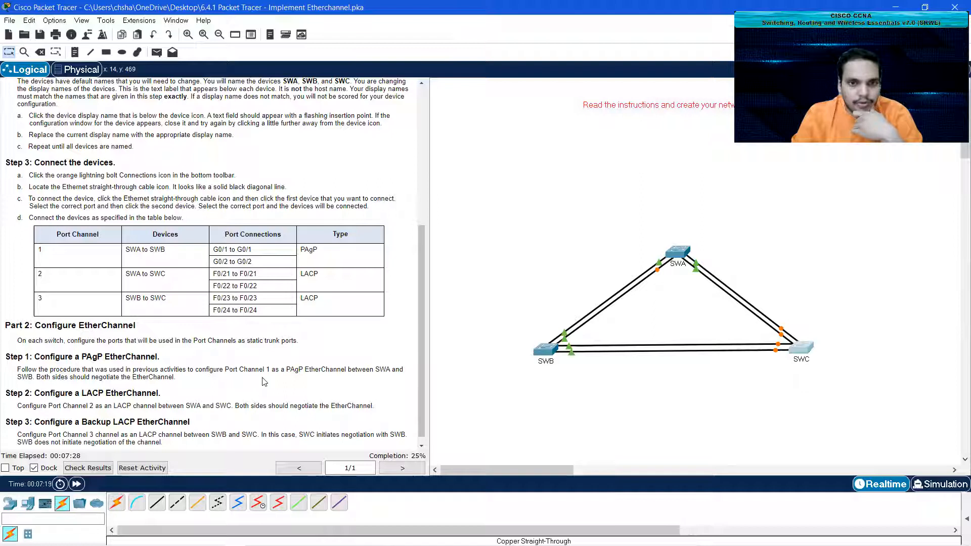
Step: Enlarge the instruction text, reopen SWA's command line and shut down the interface range g0/1-2
ctrl+scroll(294, 372, up, 2)
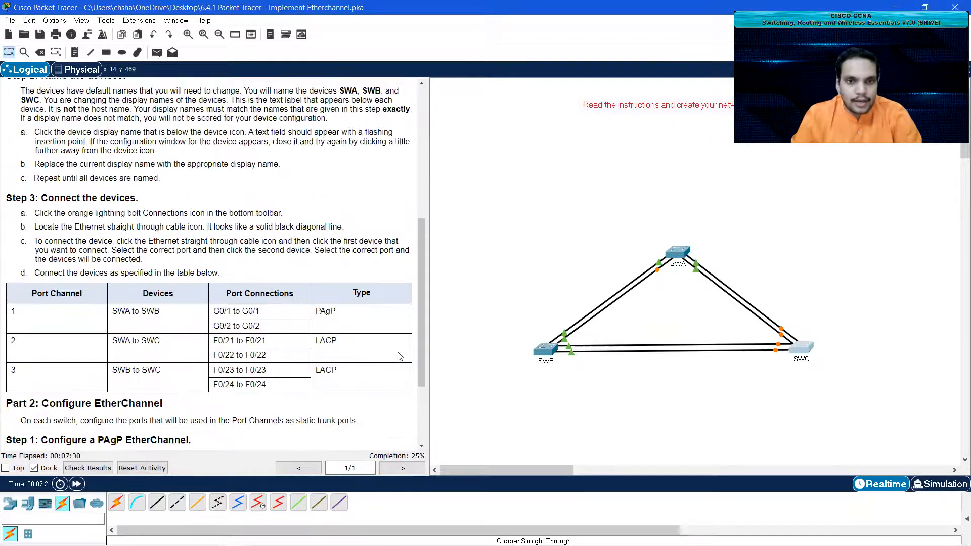
drag(423, 359, 435, 420)
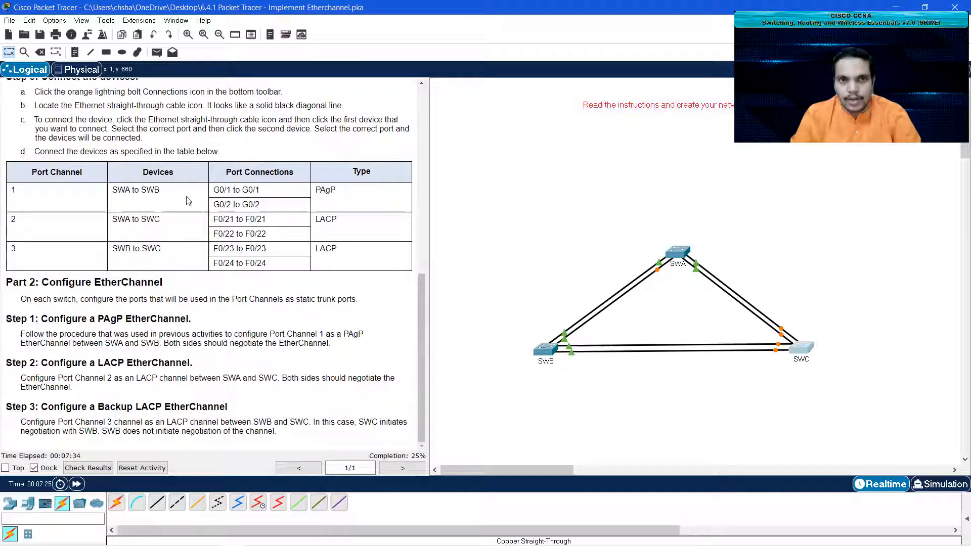
click(680, 253)
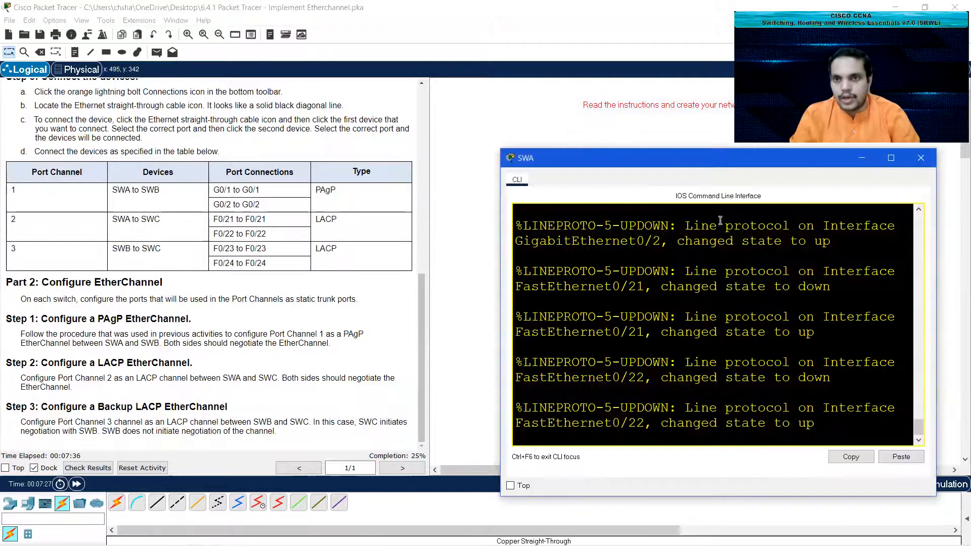
key(Return)
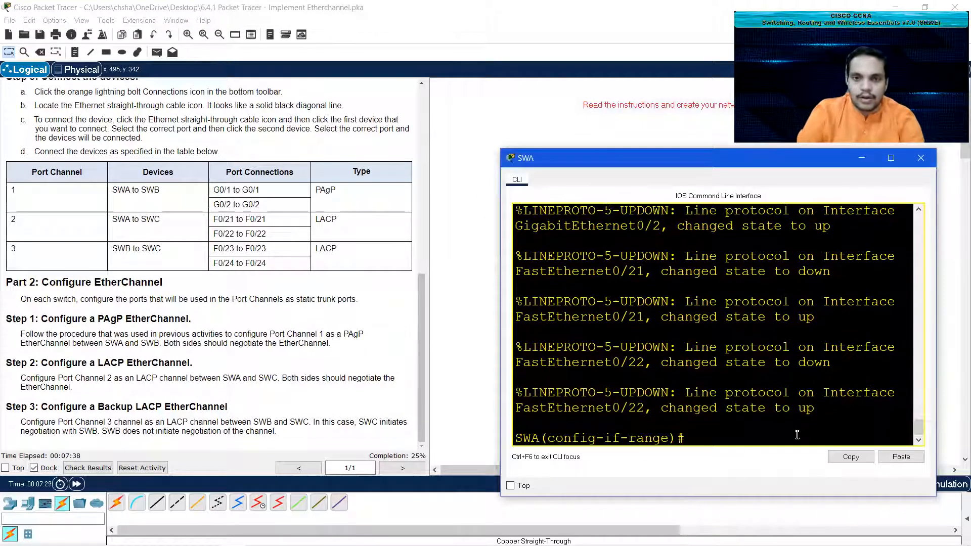
text(int range g)
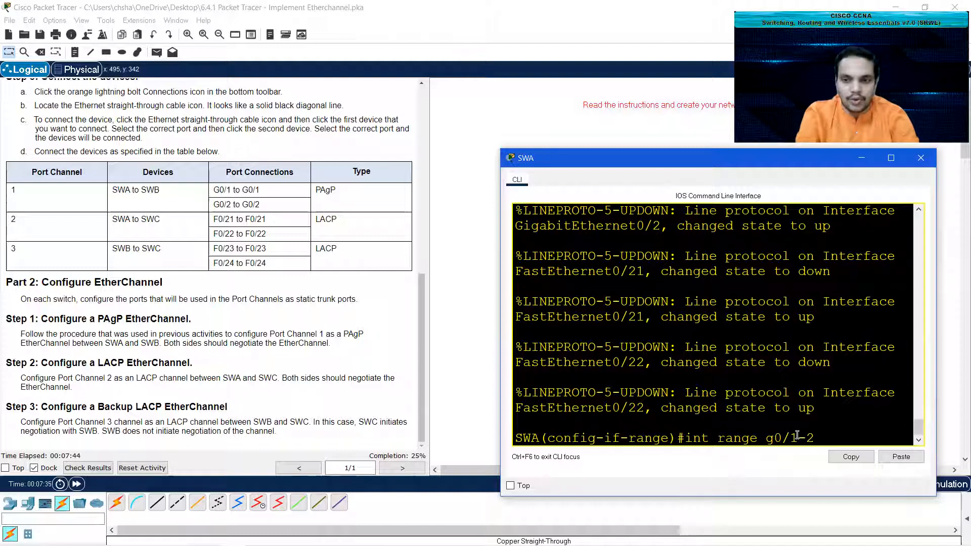
text(0/1-2)
key(Return)
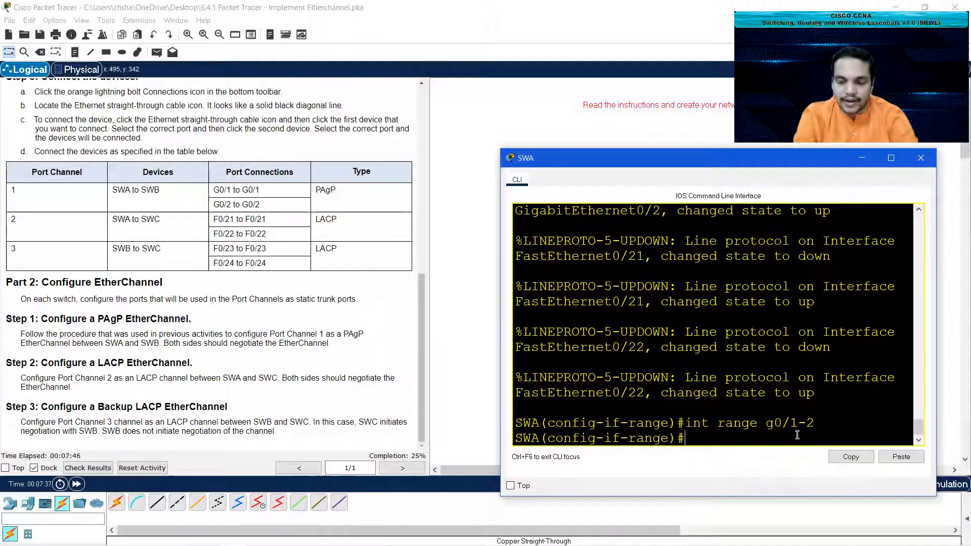
text(sh)
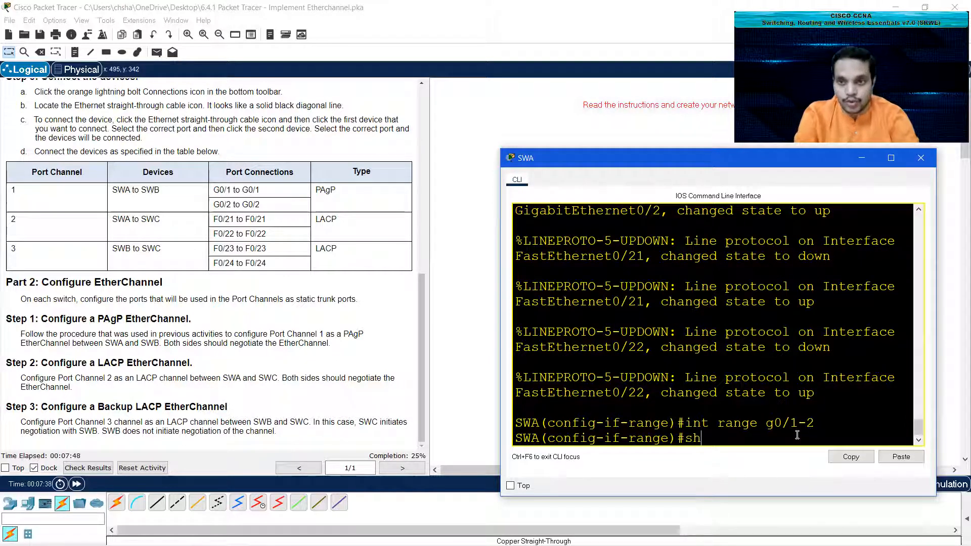
key(Return)
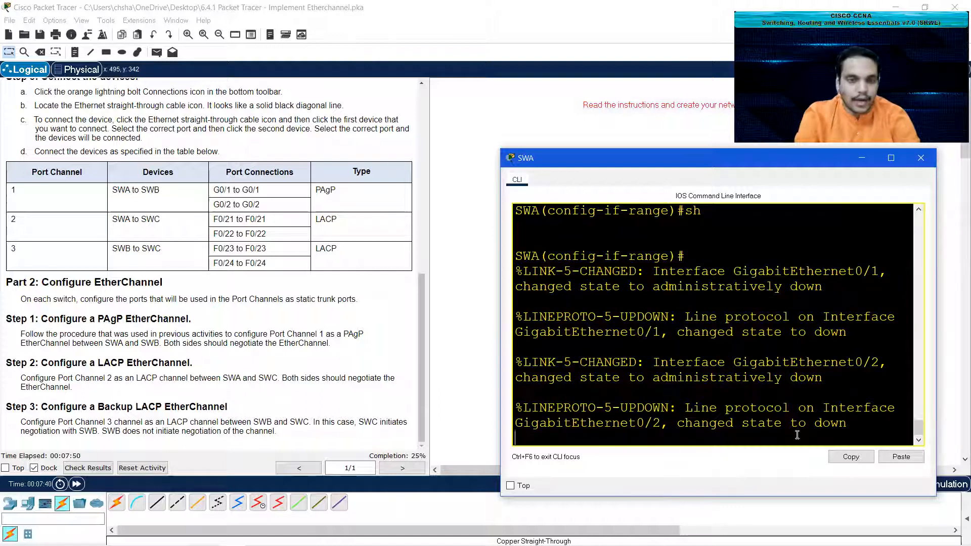
key(Return)
Step: Assign SWA's g0/1-2 to channel group 1 in desirable mode, keeping its window on top while entering the command, and minimize it
text(chan)
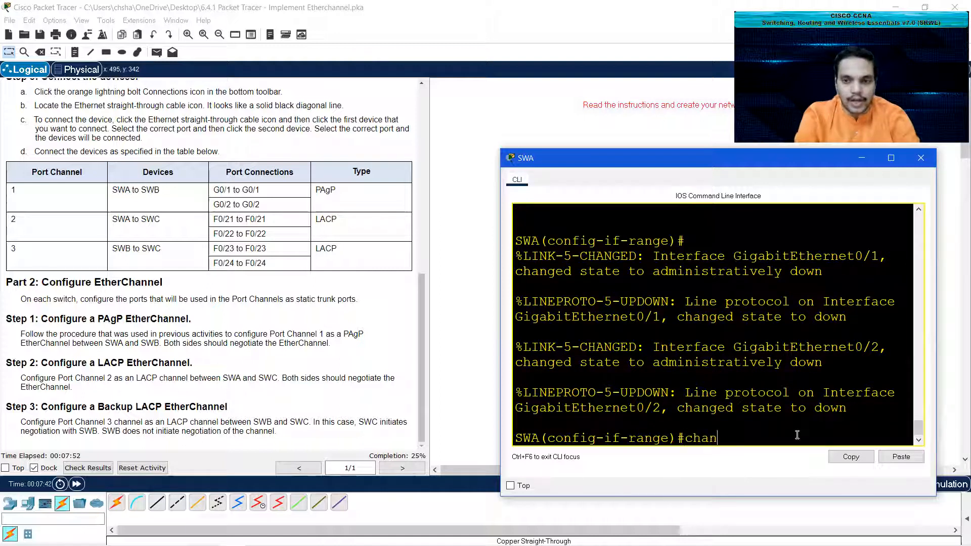
text(nel-group)
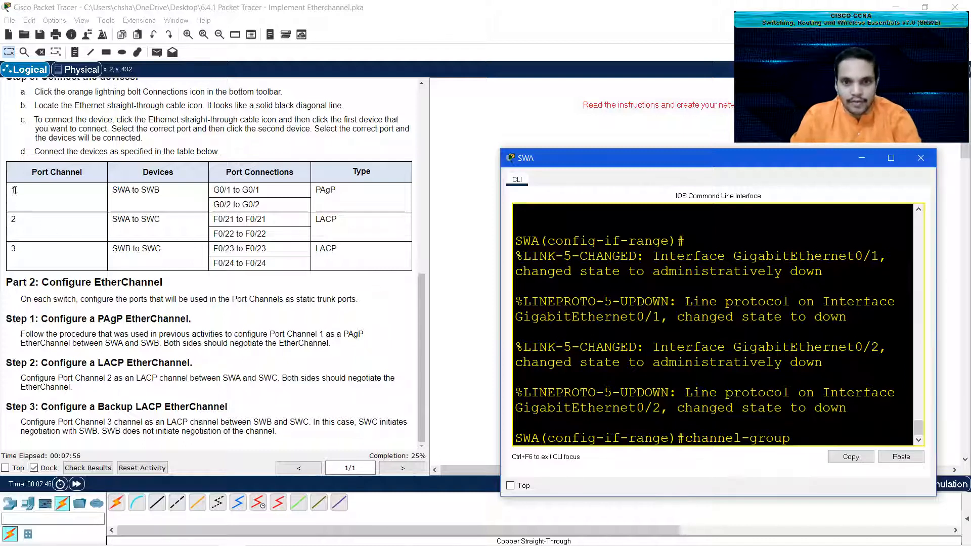
click(510, 485)
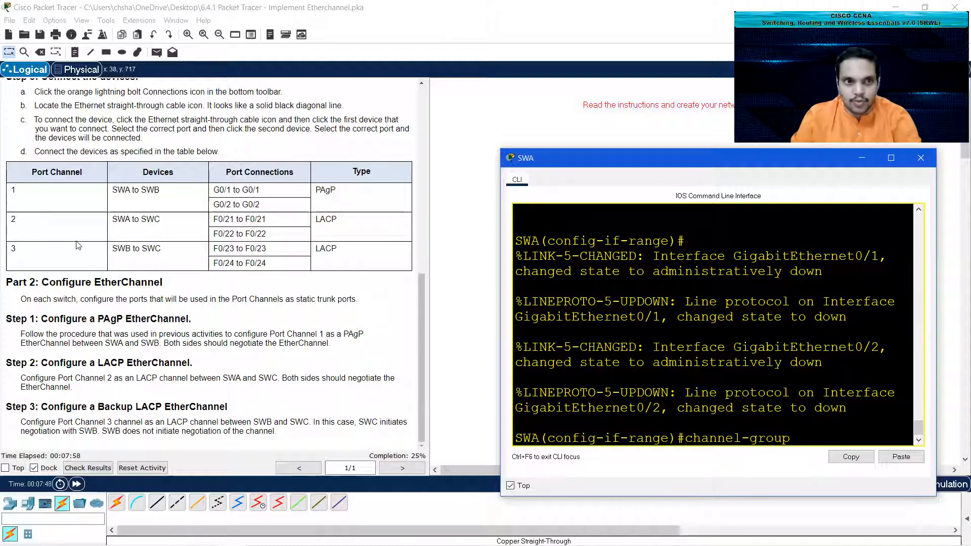
click(24, 196)
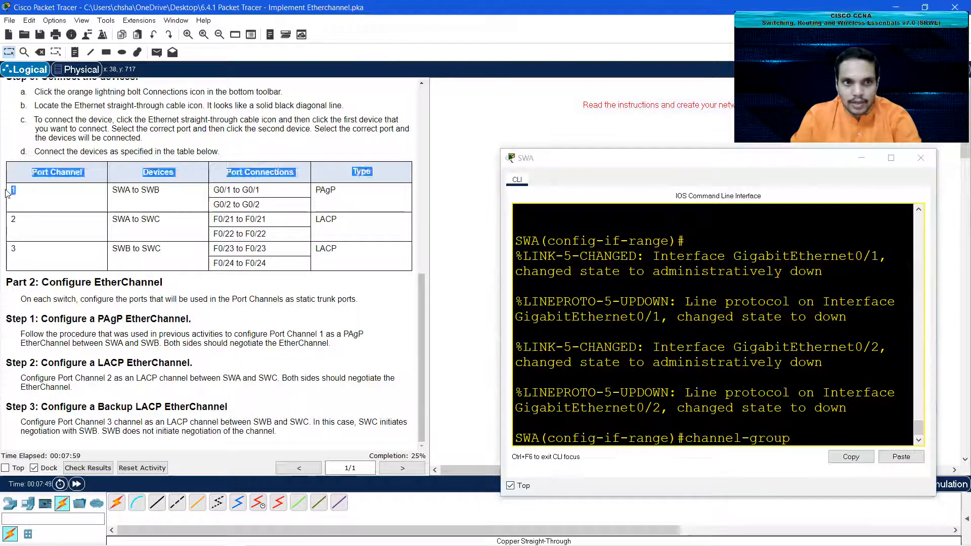
click(796, 438)
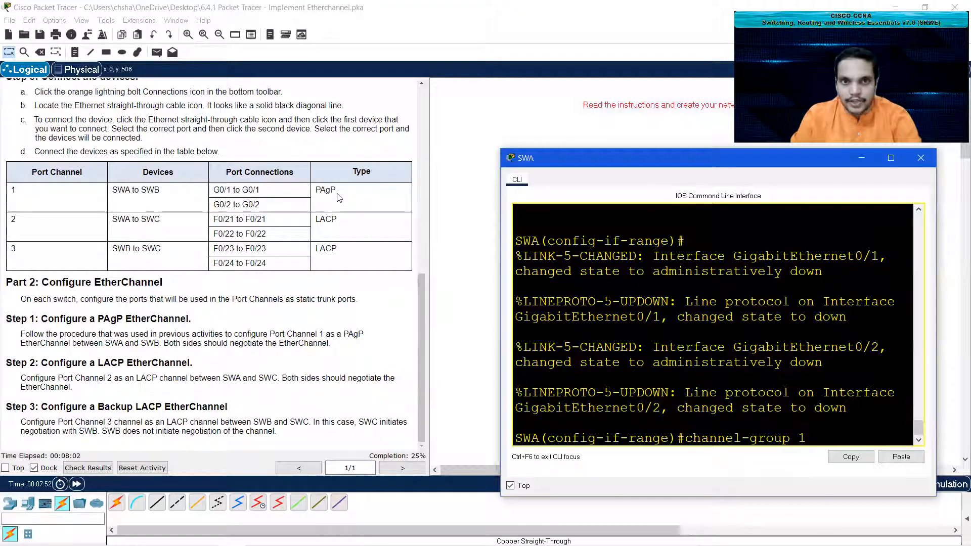
text(mode d)
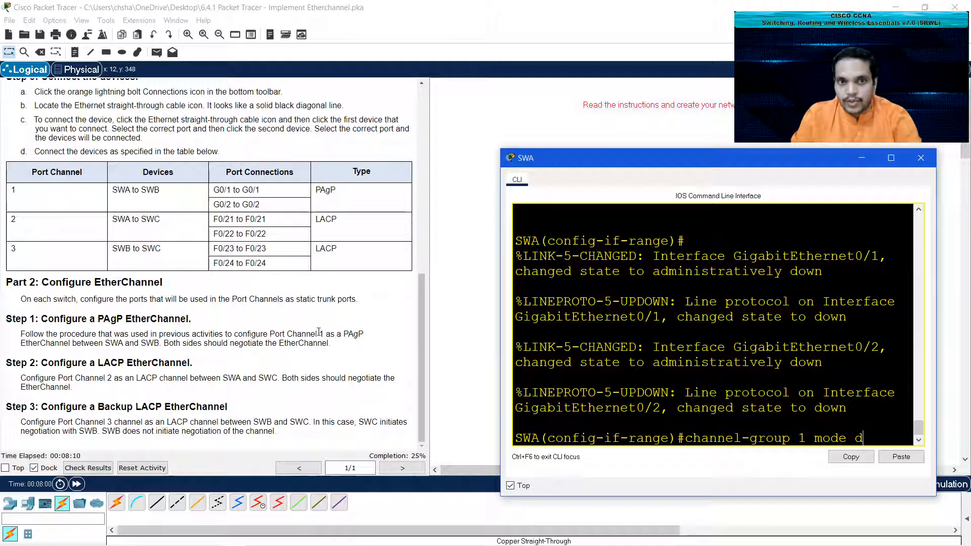
drag(214, 346, 348, 346)
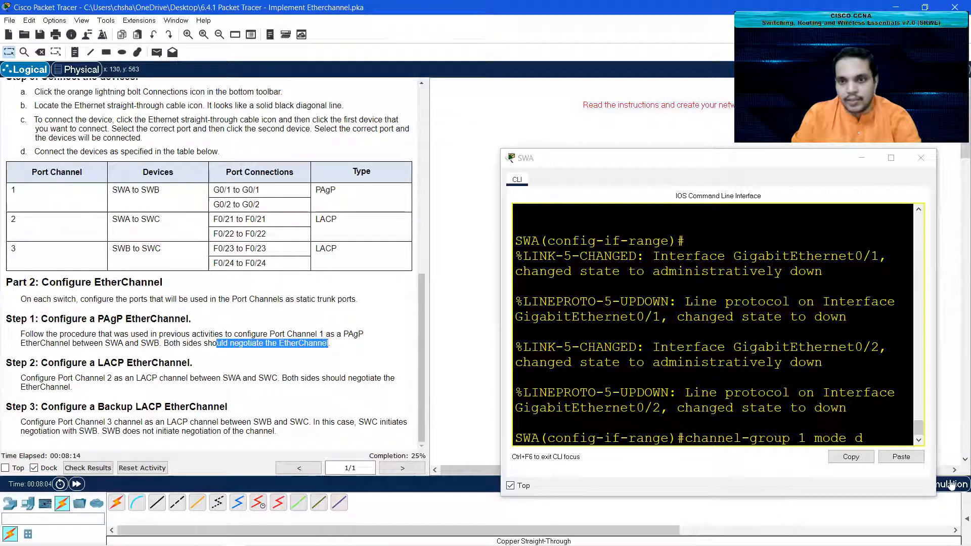
click(880, 434)
text(esi)
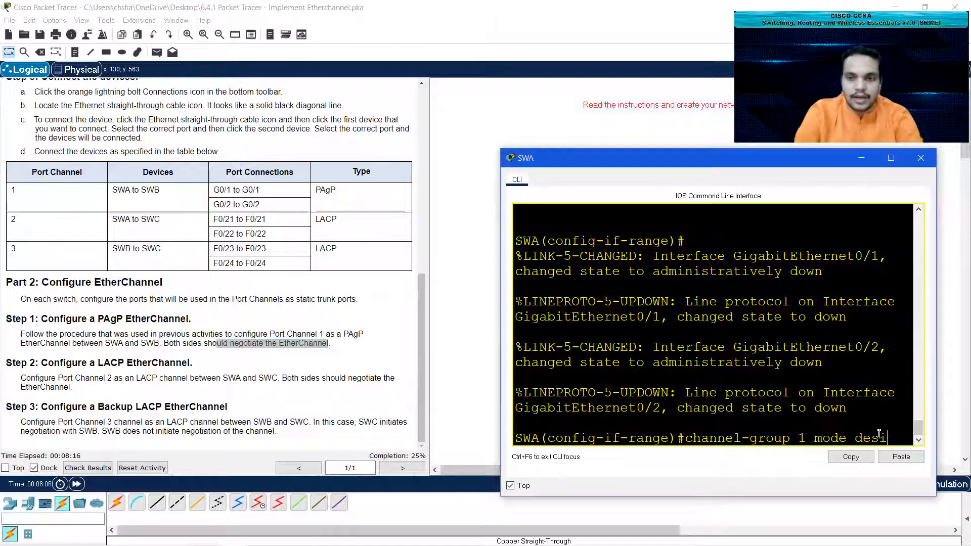
text(rable)
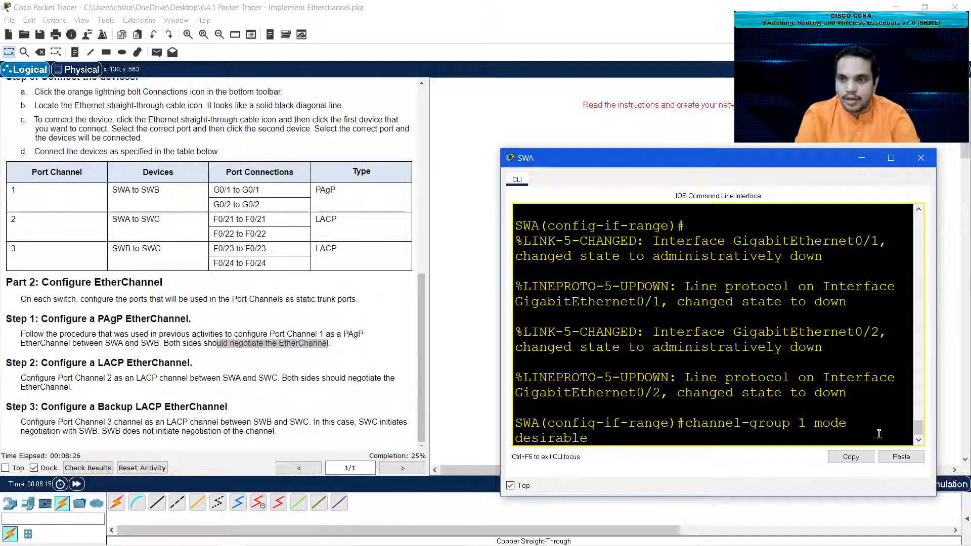
key(Return)
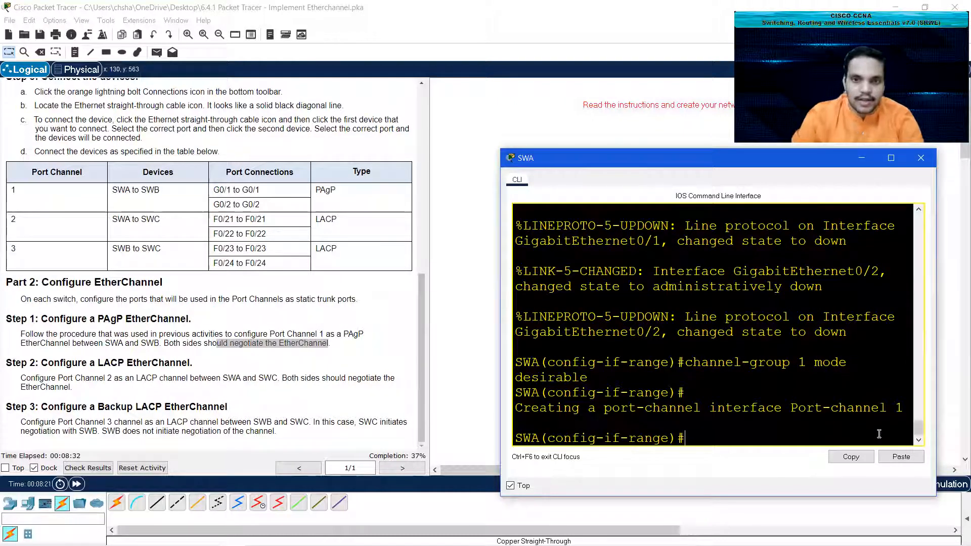
click(860, 159)
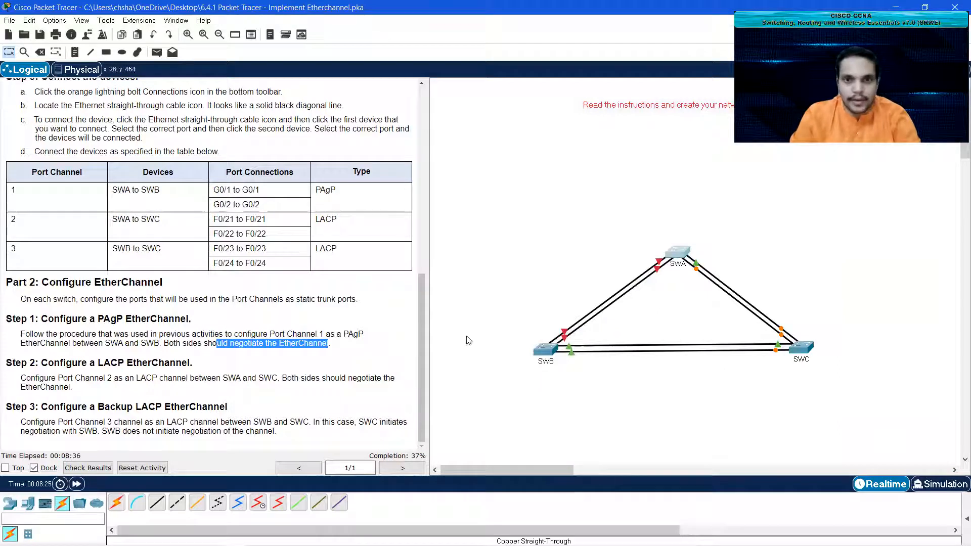
Step: Reopen SWB's command line, enter configuration for the interface range g0/1-2, and minimize the window
click(547, 350)
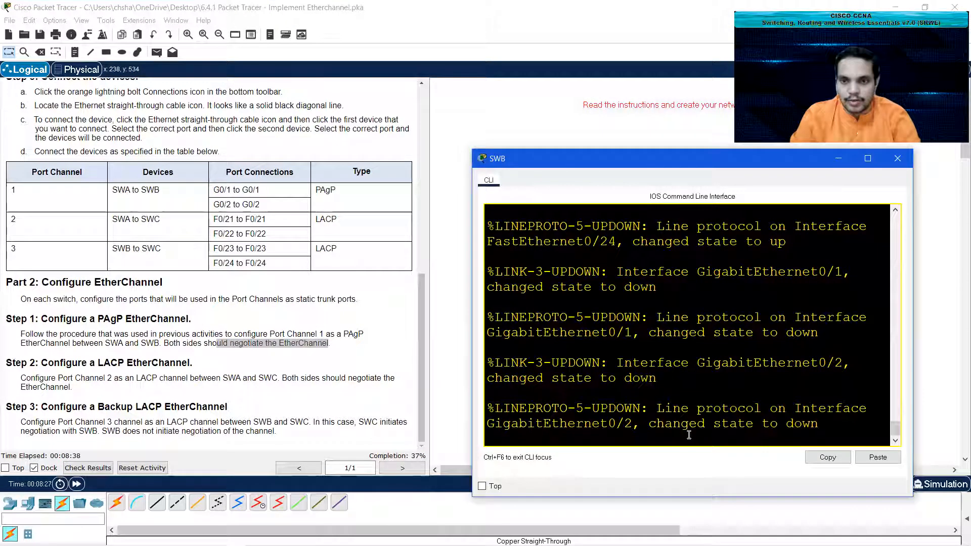
key(Return)
text(int)
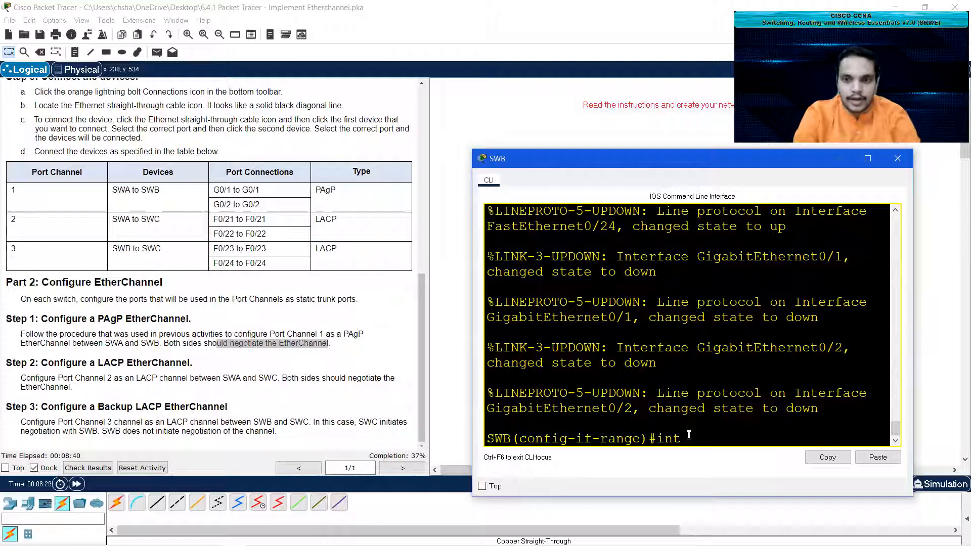
text( range g0/1-2)
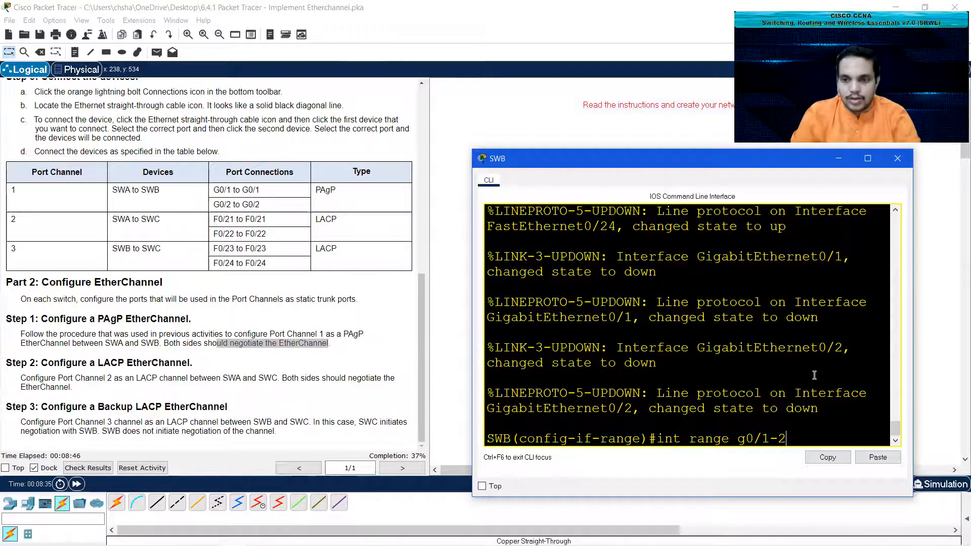
key(Return)
click(582, 146)
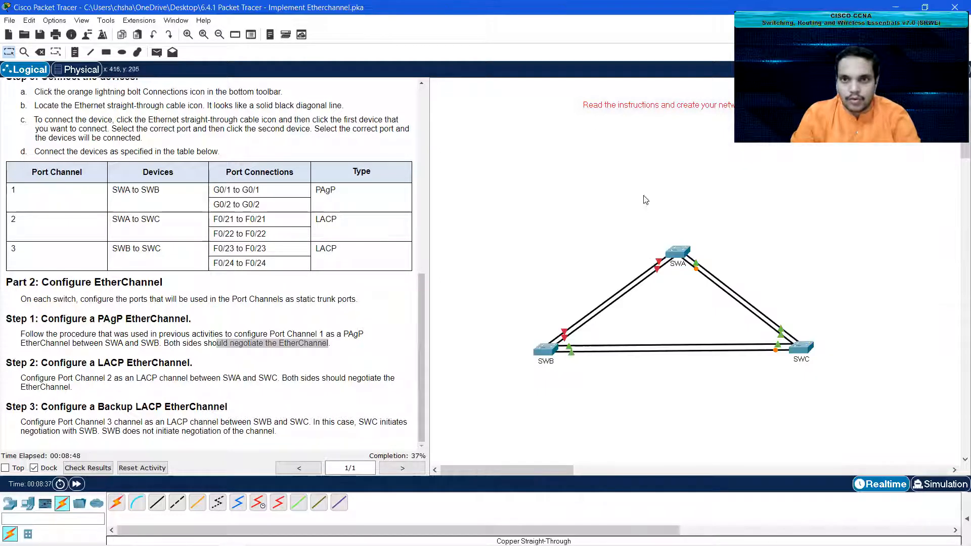
Step: Reopen SWA's command line and re-enable interfaces g0/1-2 with no shutdown
click(679, 258)
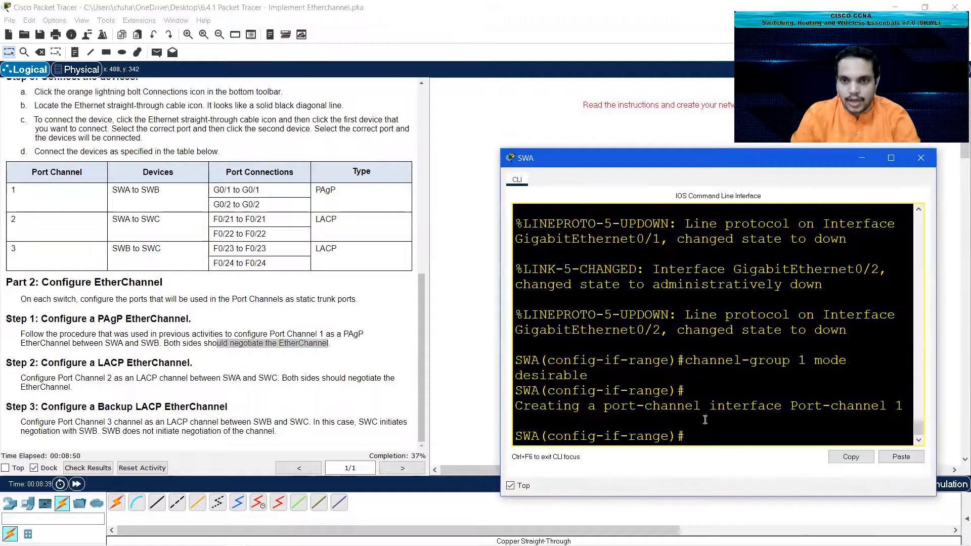
text(no sh)
key(Return)
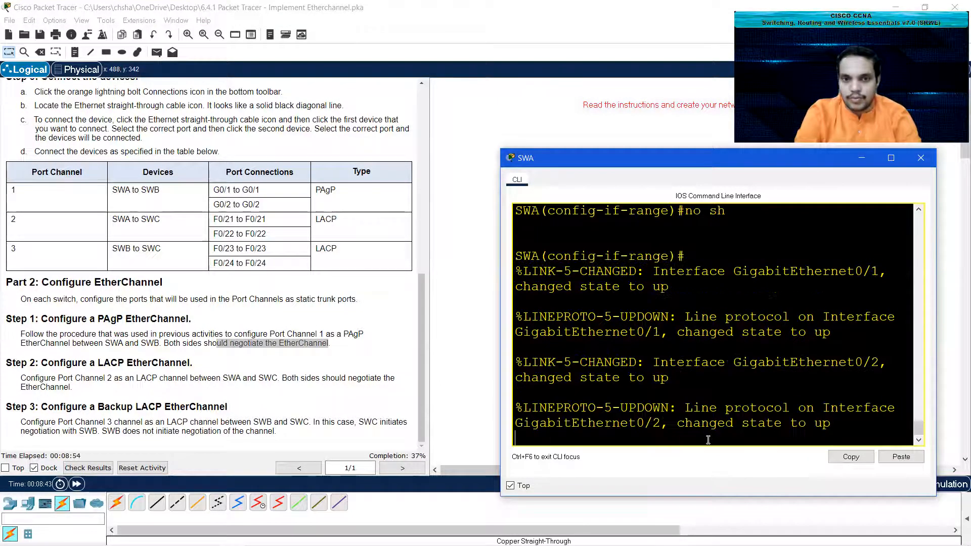
click(494, 347)
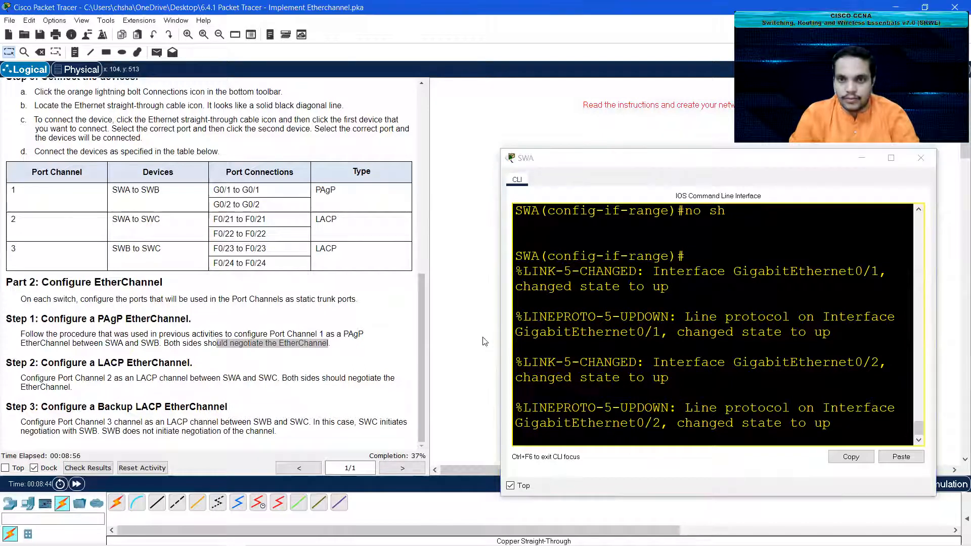
Step: Minimize SWA's window, reopen SWB's command line and shut down the interface range g0/1-2
click(861, 159)
click(542, 351)
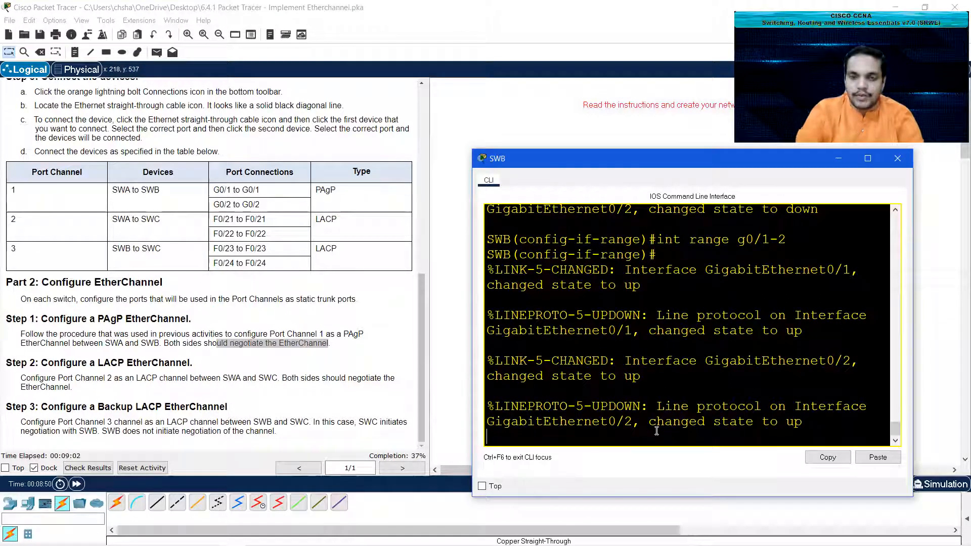
key(Return)
text(int range g)
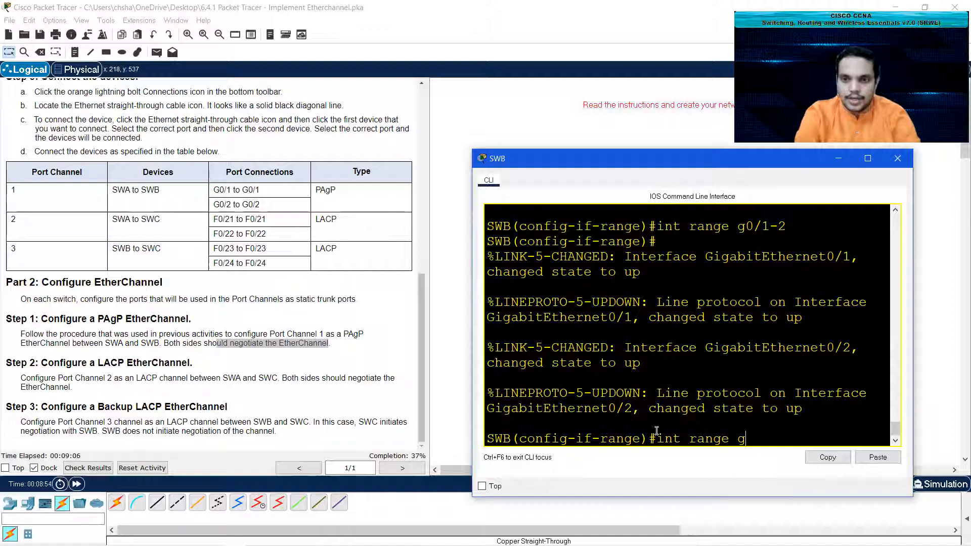
text(0/1-2)
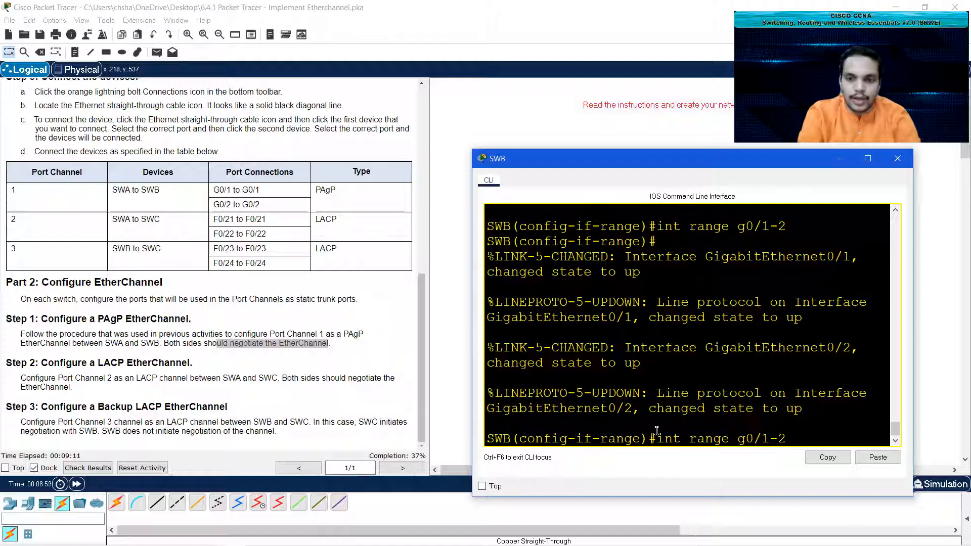
key(Return)
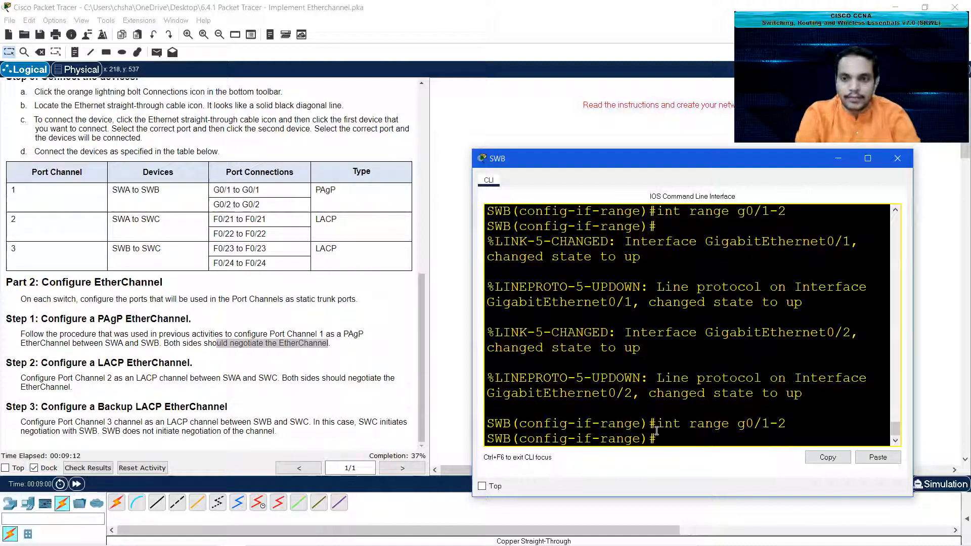
text(sh)
key(Return)
Step: Assign SWB's g0/1-2 to channel group 1 in desirable mode, re-enable the interfaces with no shutdown, and minimize the window
text(channel-group 1 mose)
key(BackSpace)
text(de desirable)
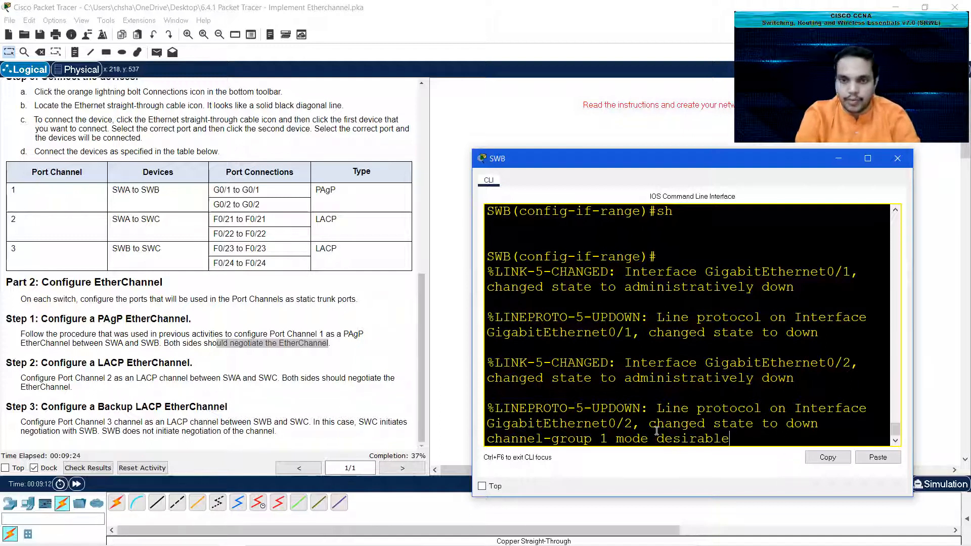
key(Return)
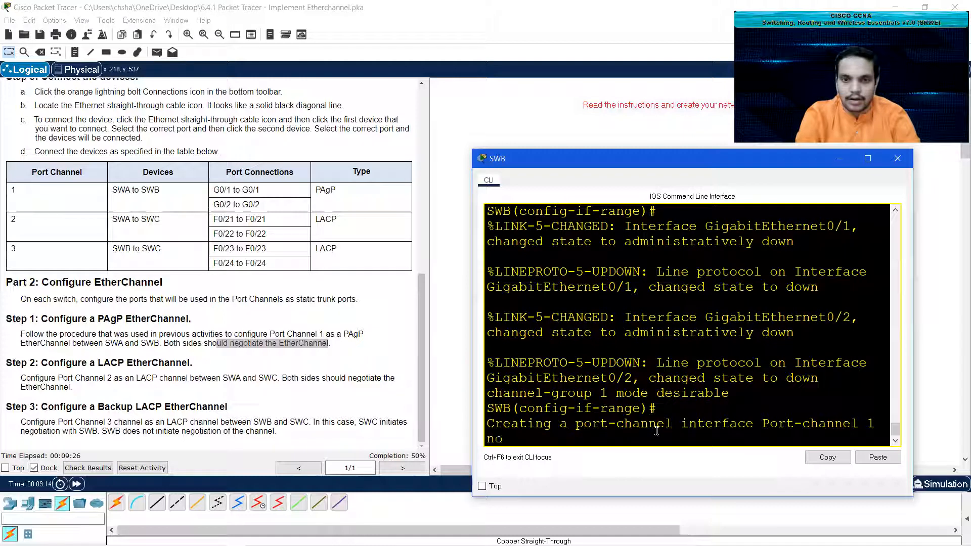
text(no sh)
key(Return)
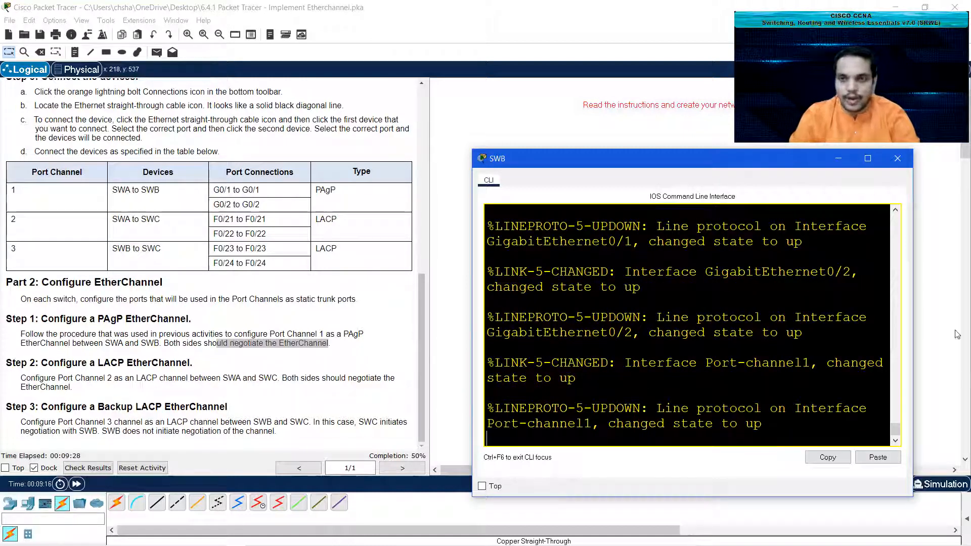
click(837, 160)
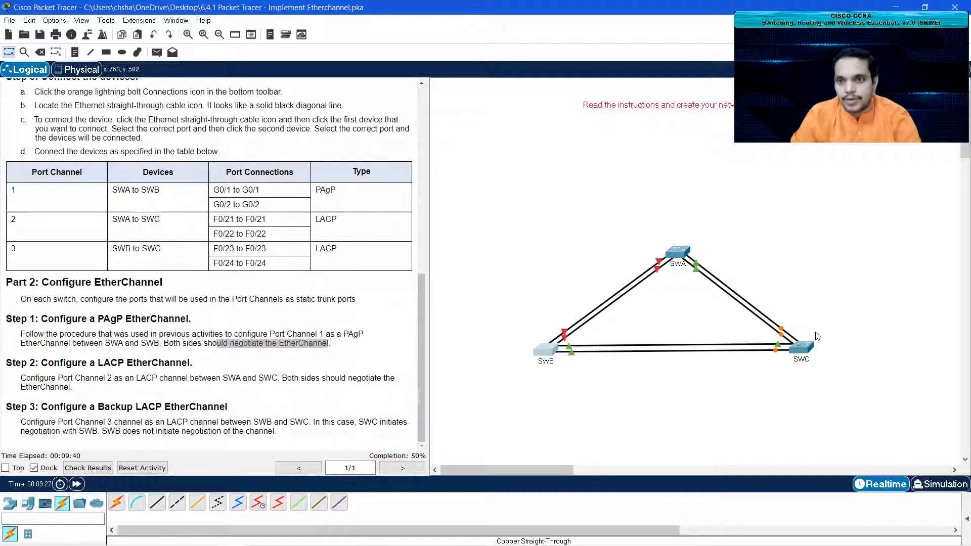
Step: Reopen SWA's command line and shut down the interface range f0/21-22
click(678, 252)
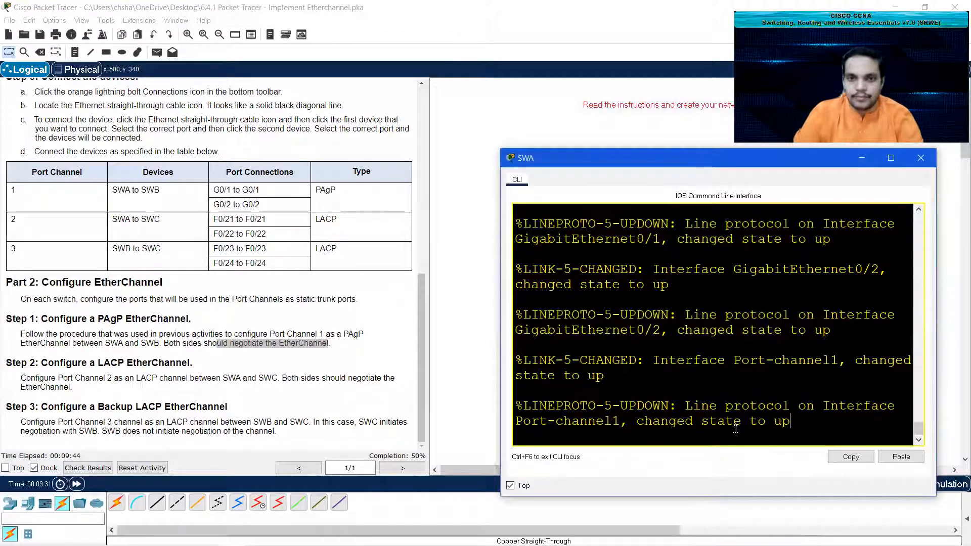
key(Return)
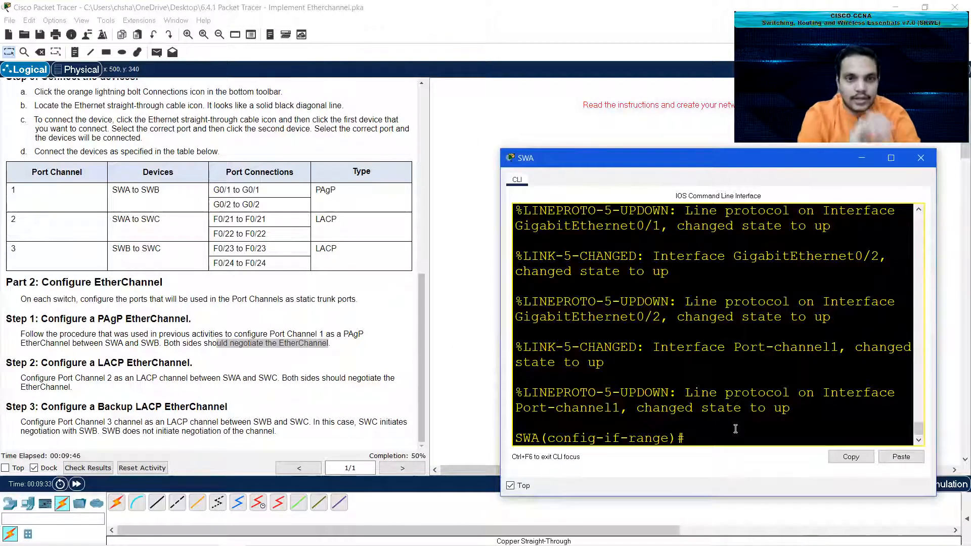
text(int range)
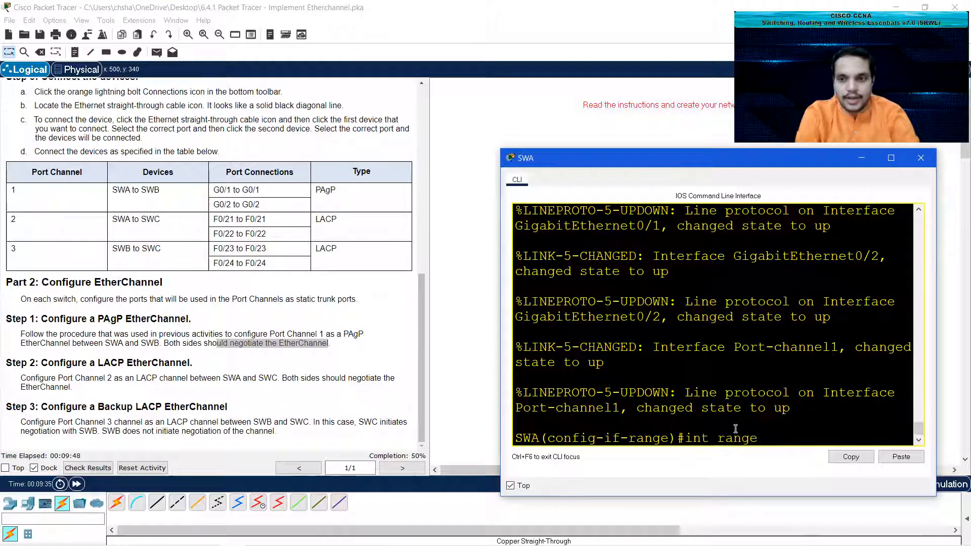
text( f0/21-22)
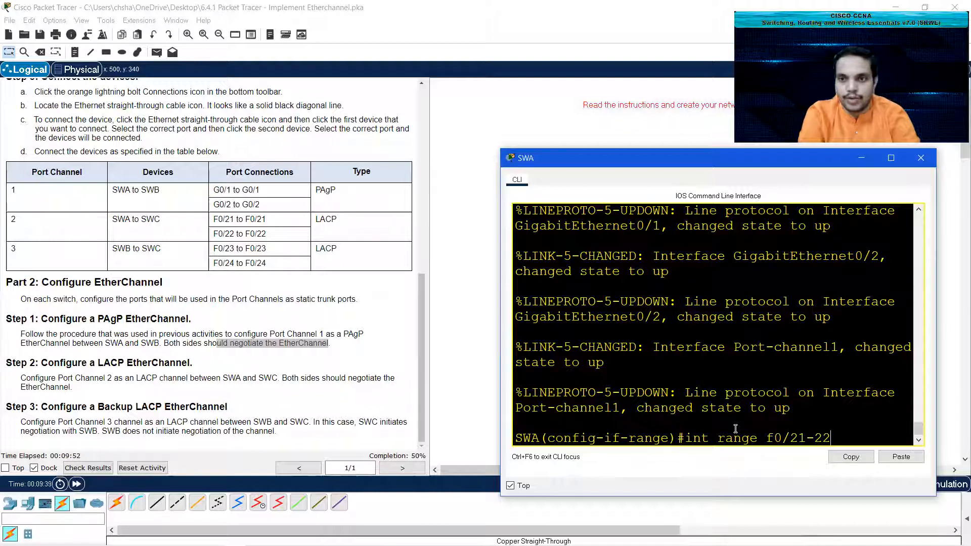
key(Return)
text(sh)
key(Return)
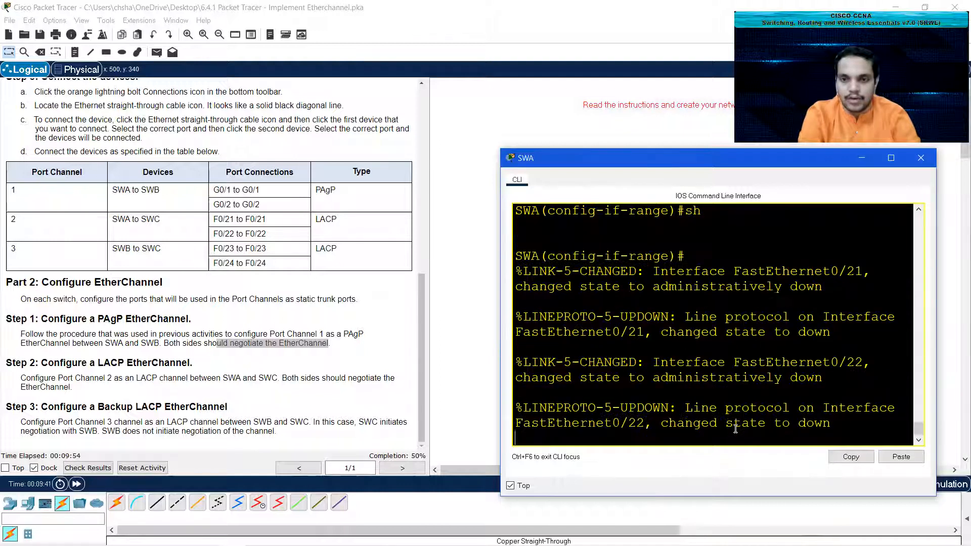
Step: Assign SWA's f0/21-22 to channel group 2 in active mode, re-enable the interfaces with no shutdown, and minimize the window
text(channel)
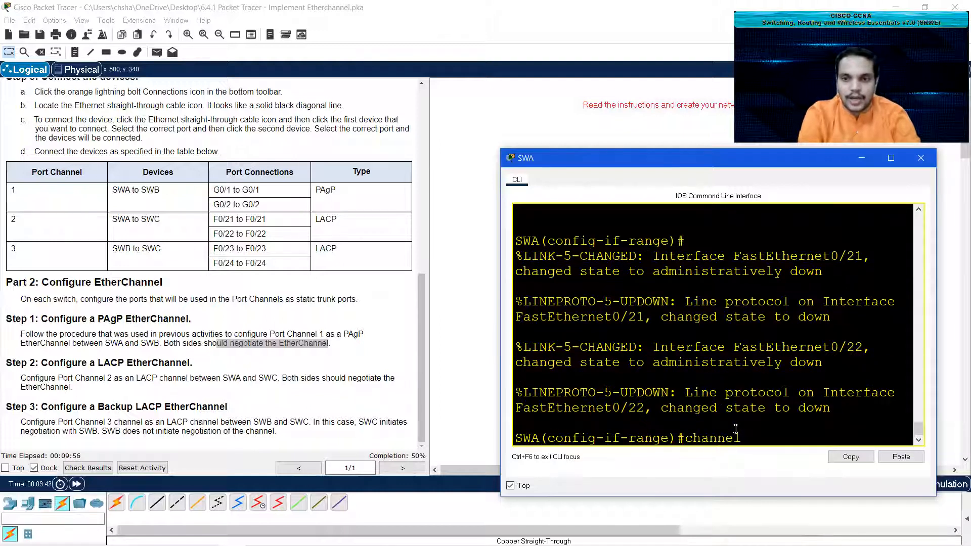
text(-group 2 mode )
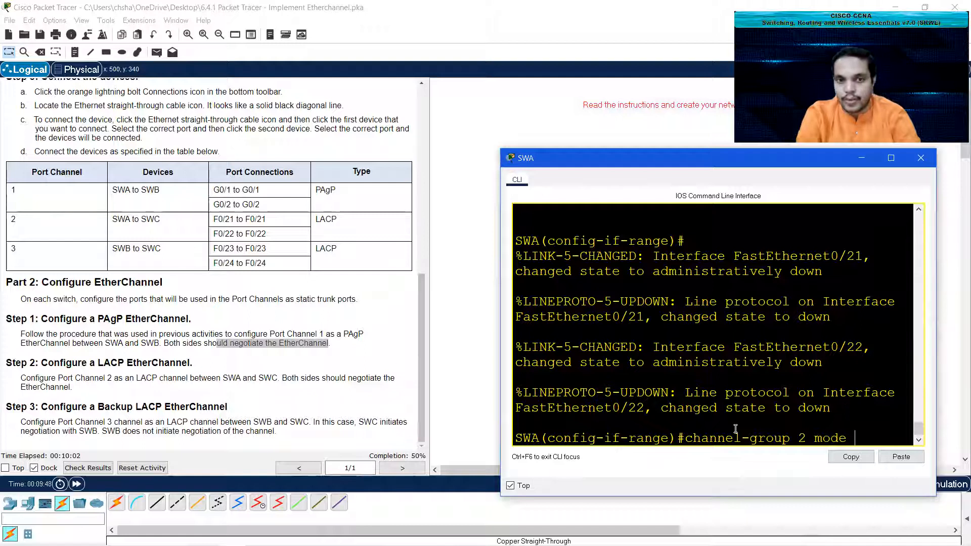
text(active)
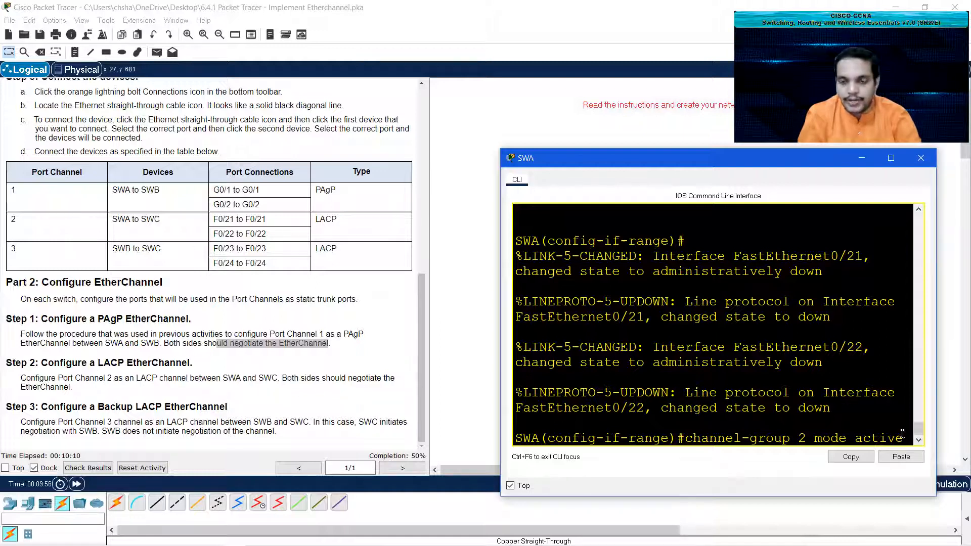
key(Return)
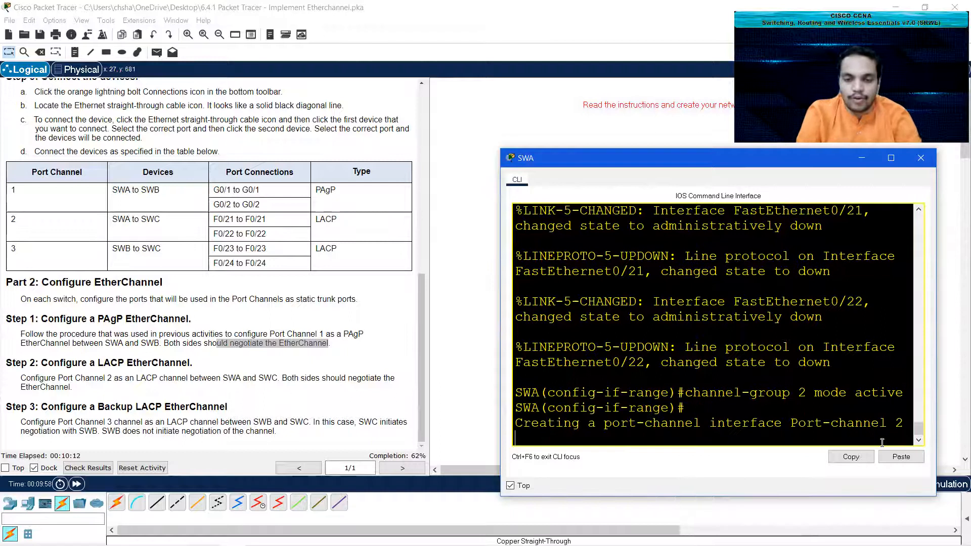
text(no sh)
key(Return)
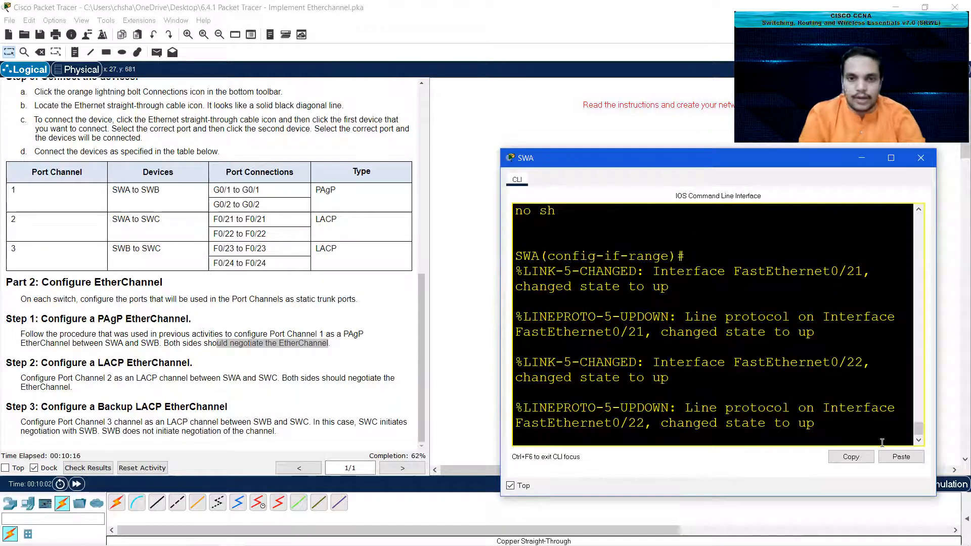
click(470, 342)
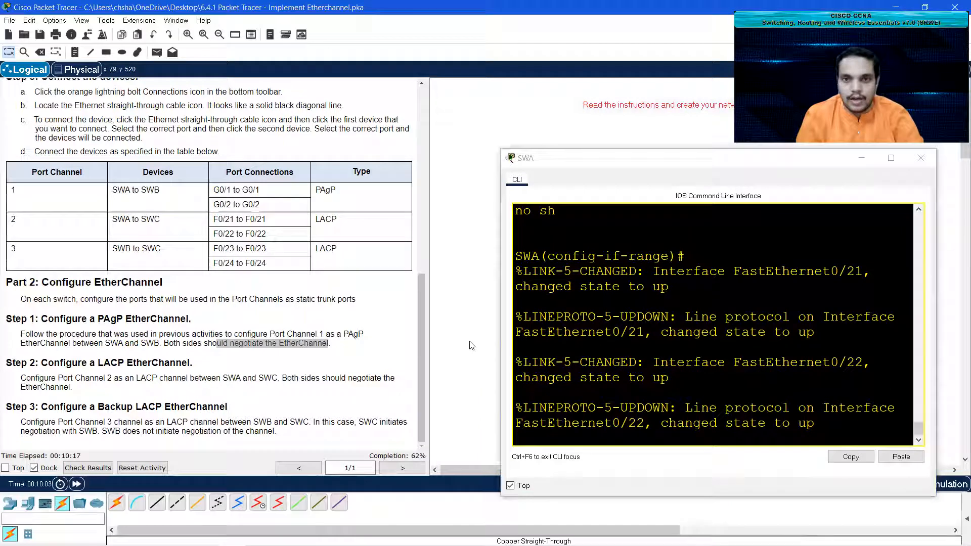
click(861, 159)
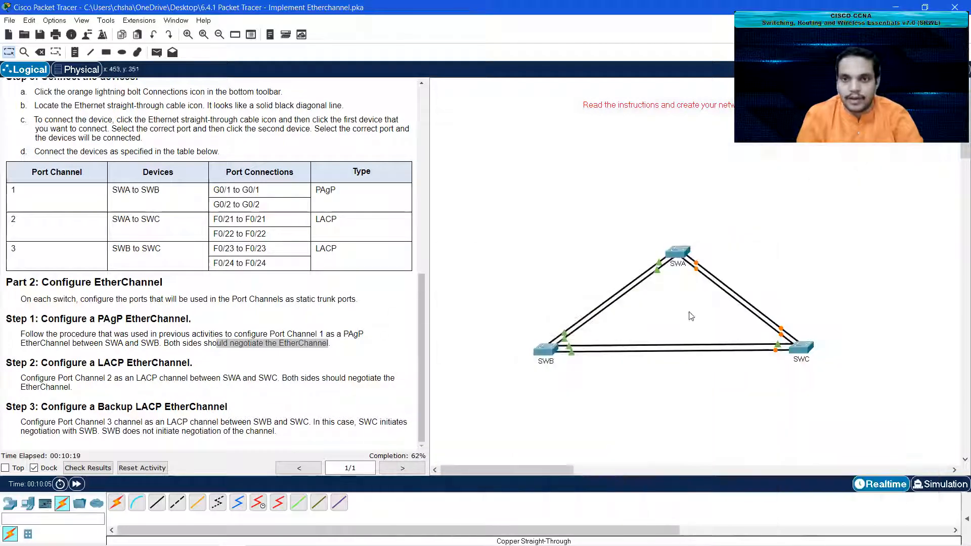
Step: Open SWC's command line and shut down the interface range f0/21-22
click(804, 349)
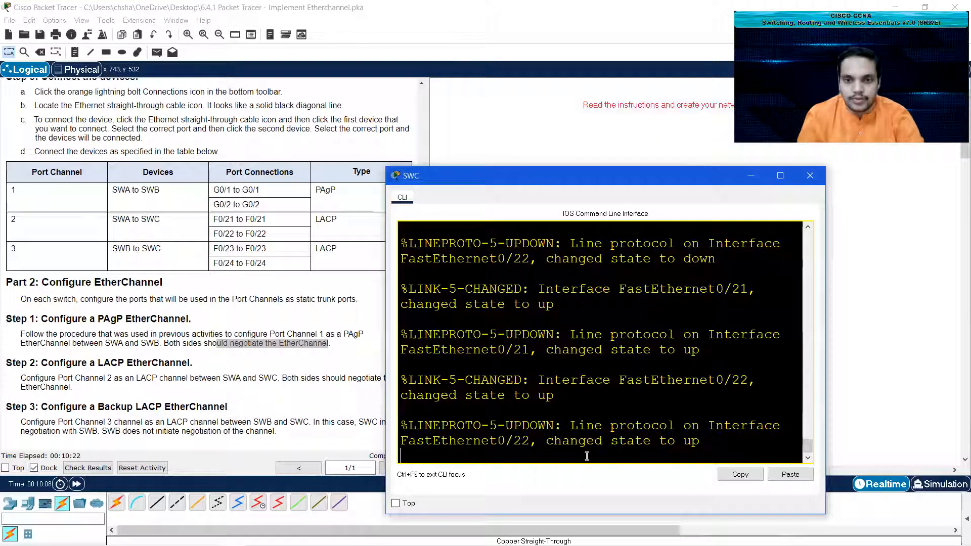
key(Return)
text(int range f)
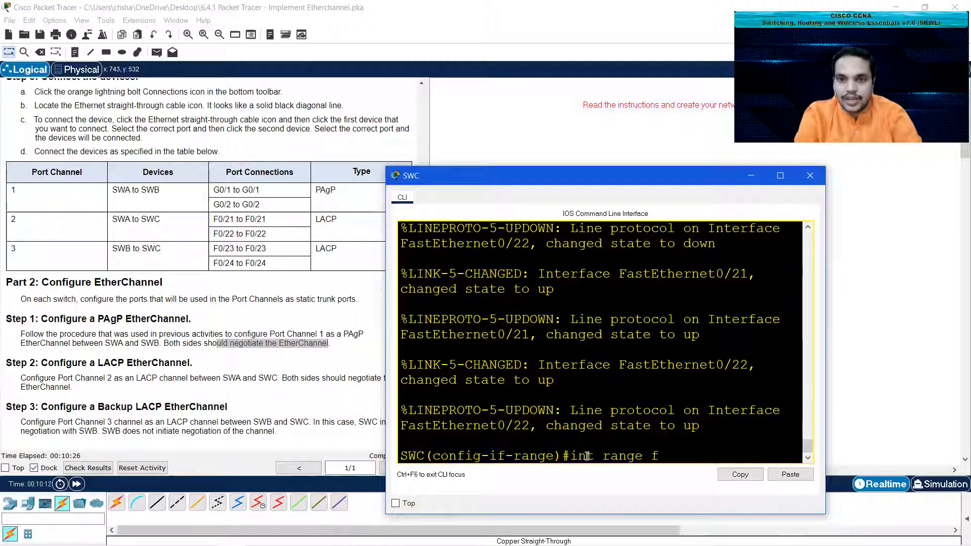
text(0/21-22)
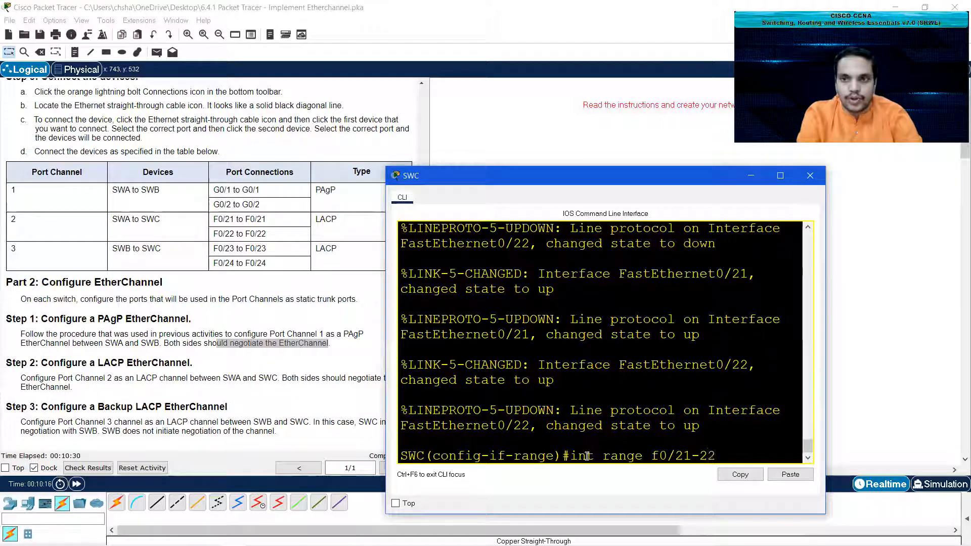
key(Return)
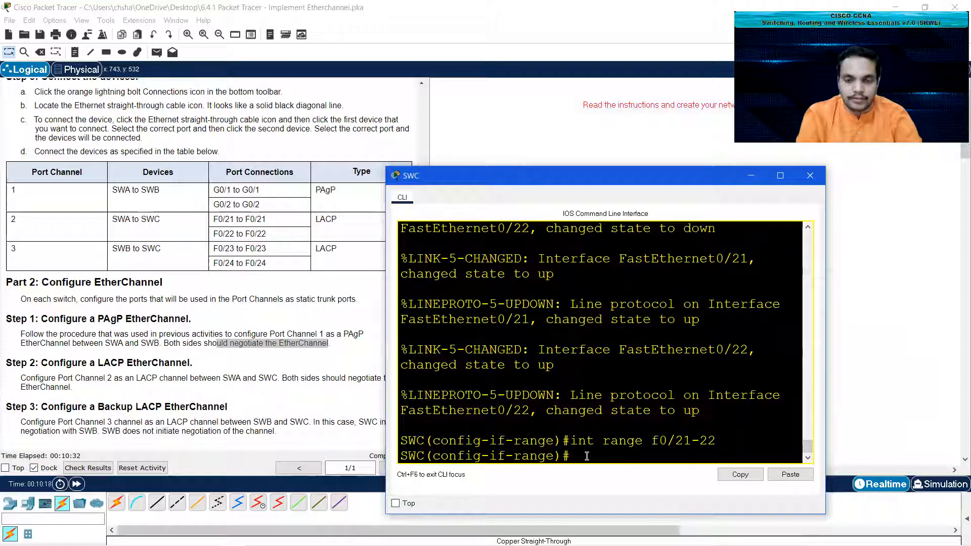
text(sh)
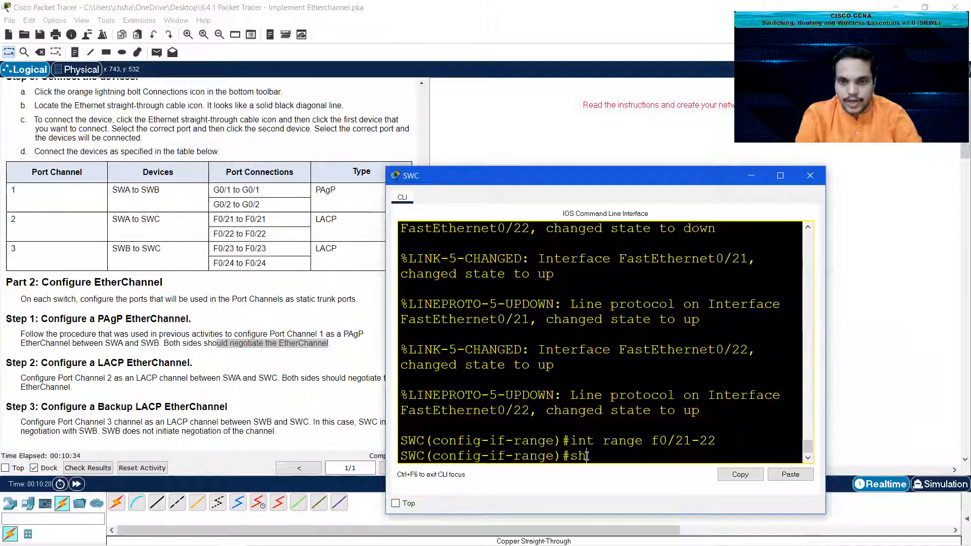
key(Return)
Step: Assign SWC's f0/21-22 to channel group 2 in active mode, re-enable the interfaces with no shutdown, and minimize the window
text(channe)
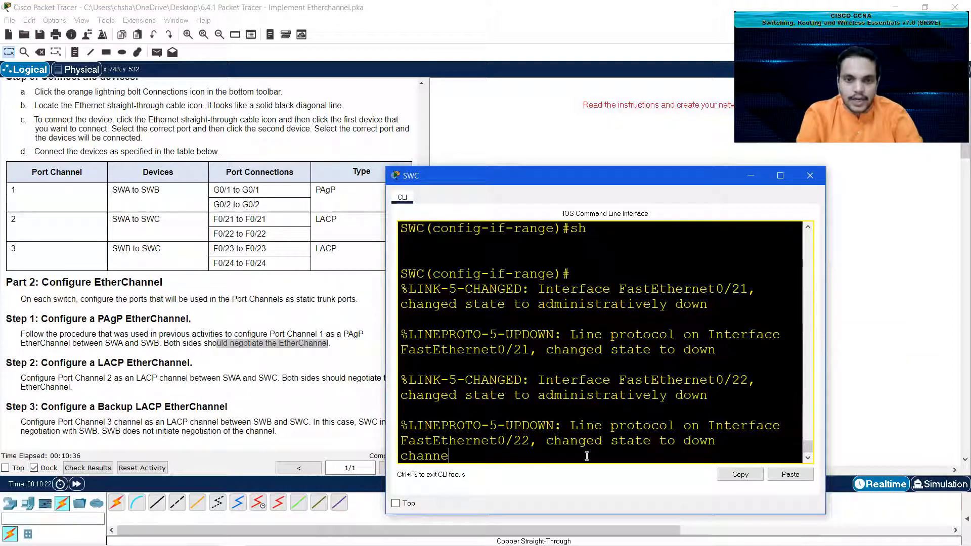
text(l-group)
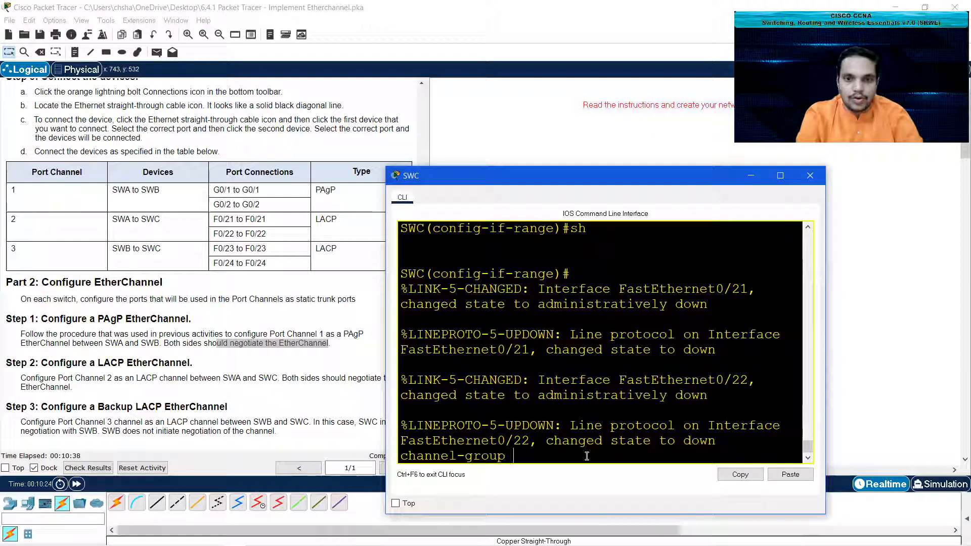
text( 2 mode)
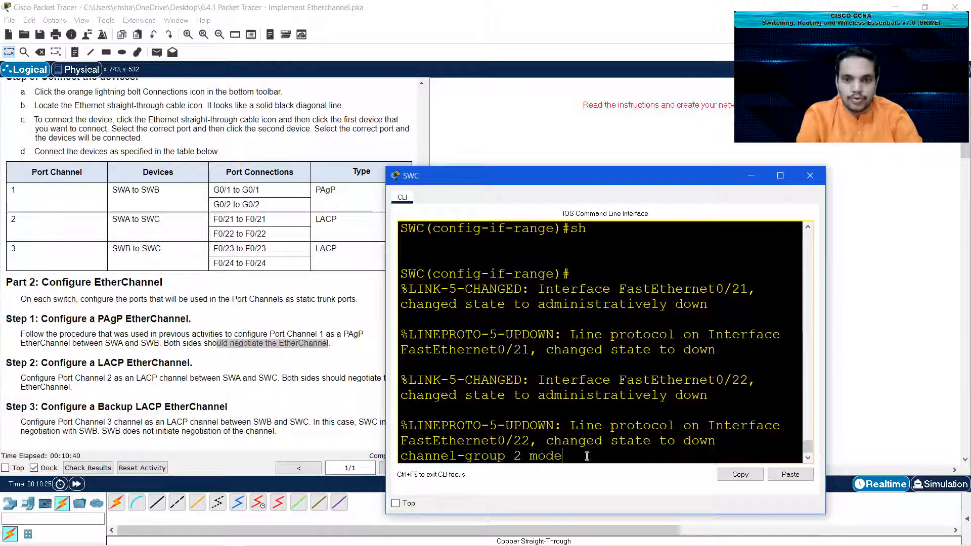
text( active)
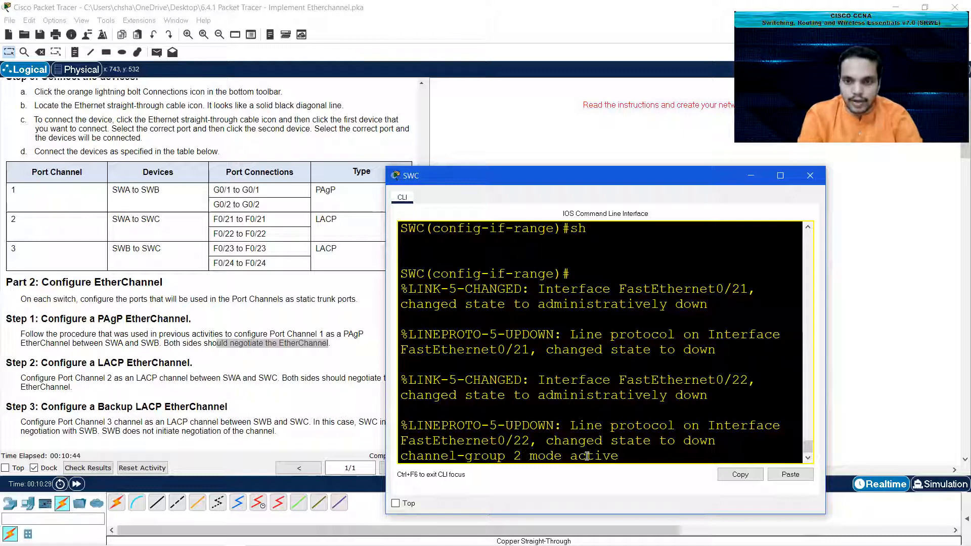
key(Return)
text(no sh)
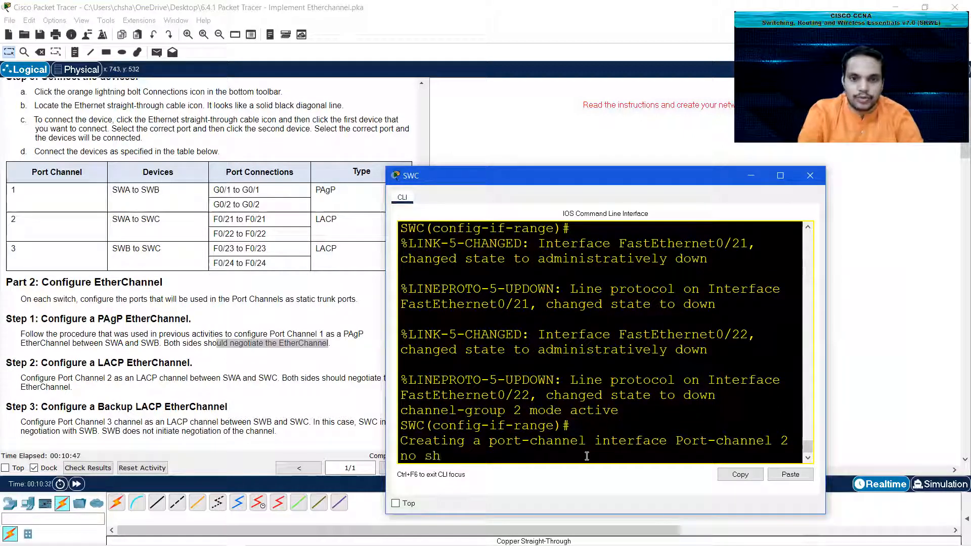
key(Return)
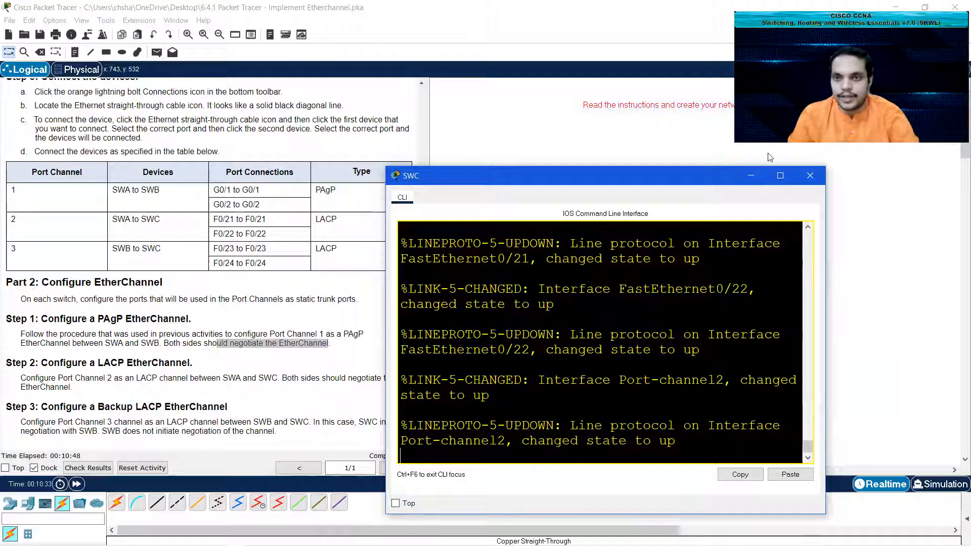
click(751, 177)
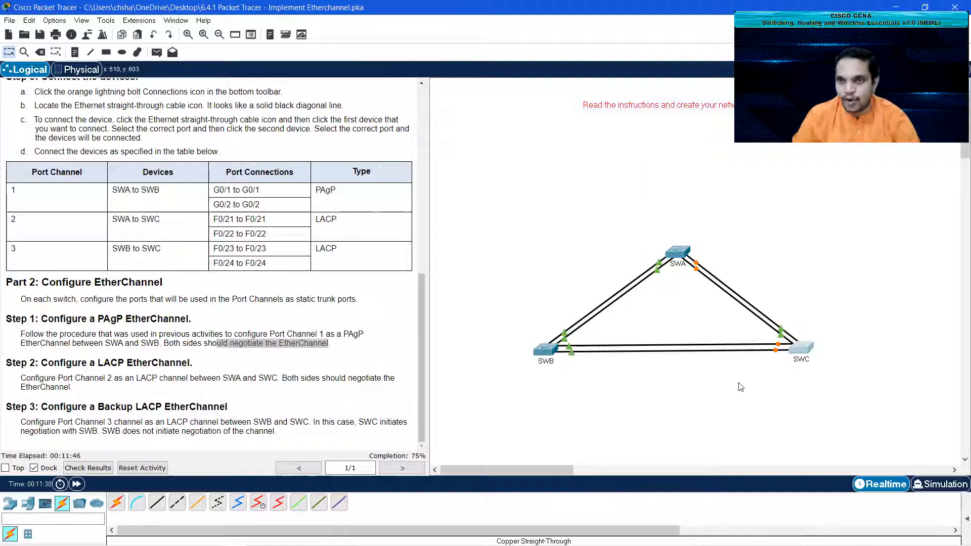
Step: Open SWB's command line and shut down the interface range f0/23-24
click(542, 358)
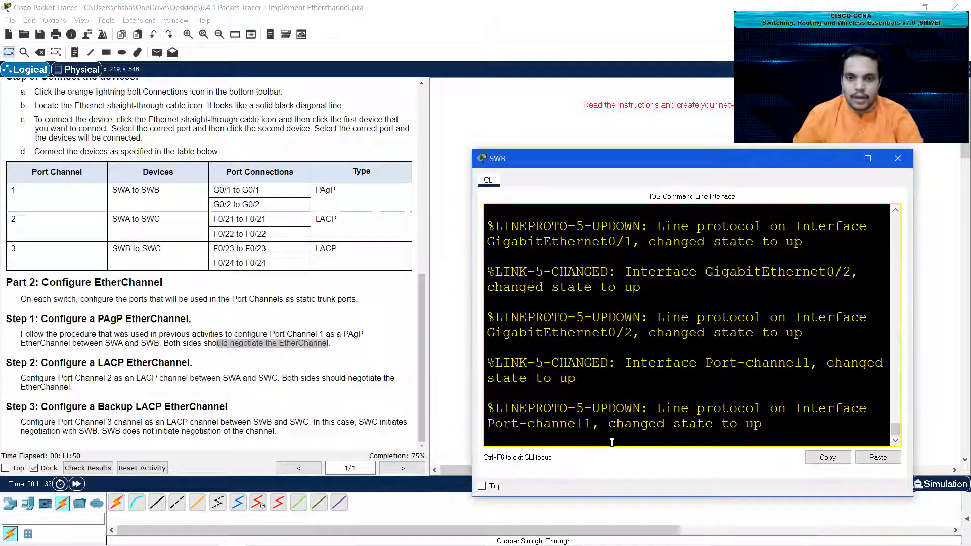
key(Return)
text(int r)
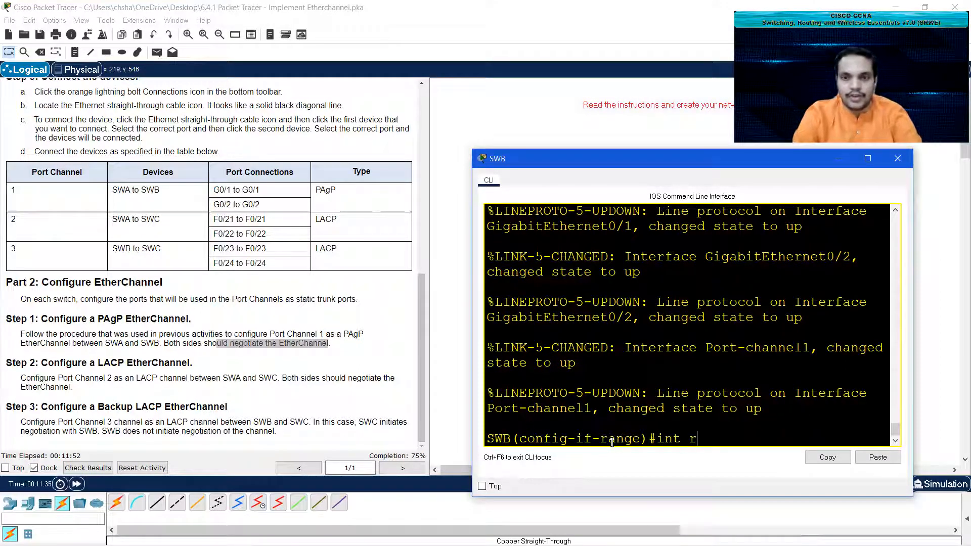
text(ange f0)
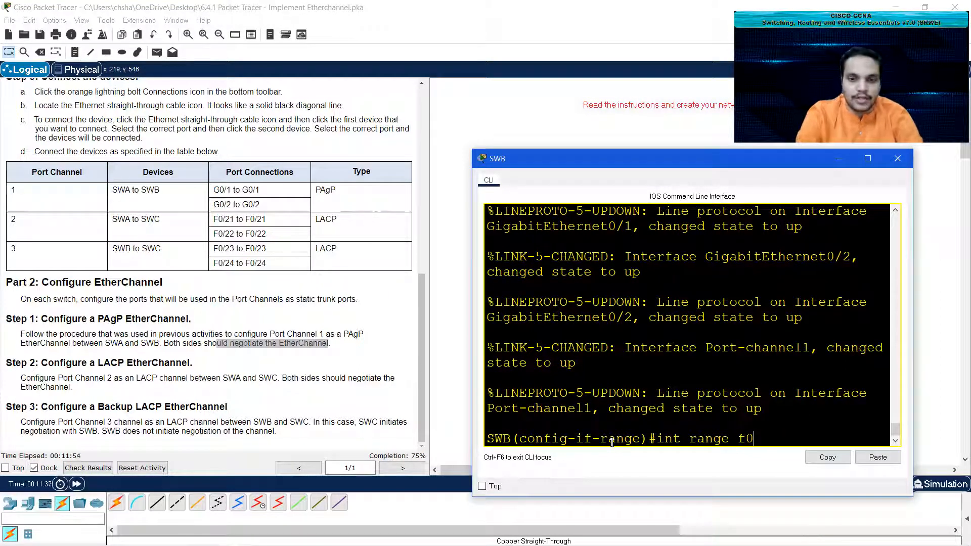
text(/23-24)
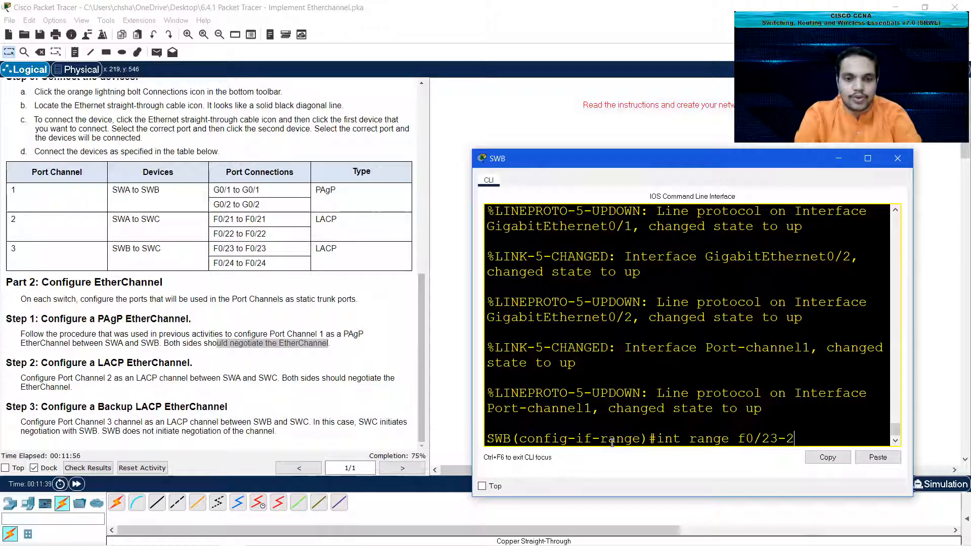
key(Return)
text(sh)
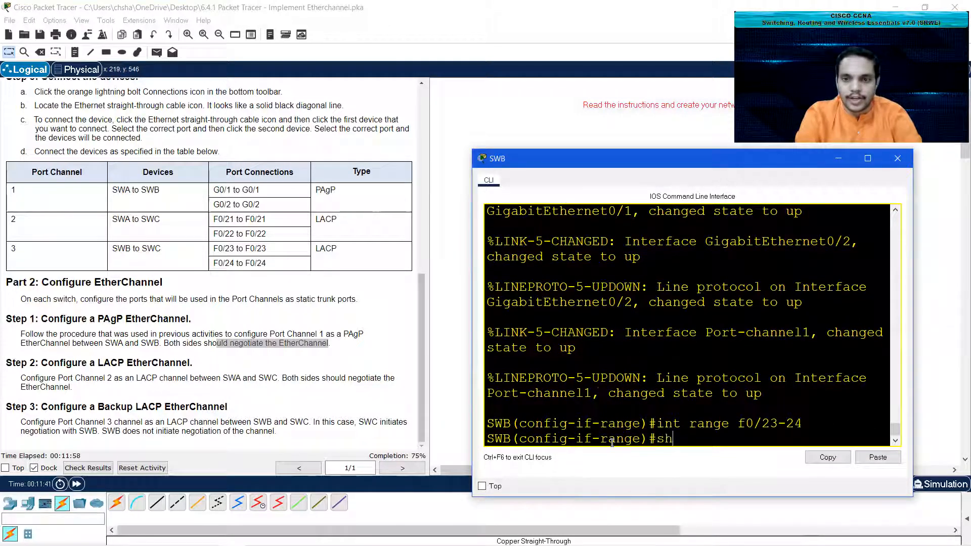
key(Return)
Step: Assign SWB's f0/23-24 to channel group 3 in passive mode, re-enable the interfaces with no shutdown, and minimize the window
text(channel-group 3 mode passive)
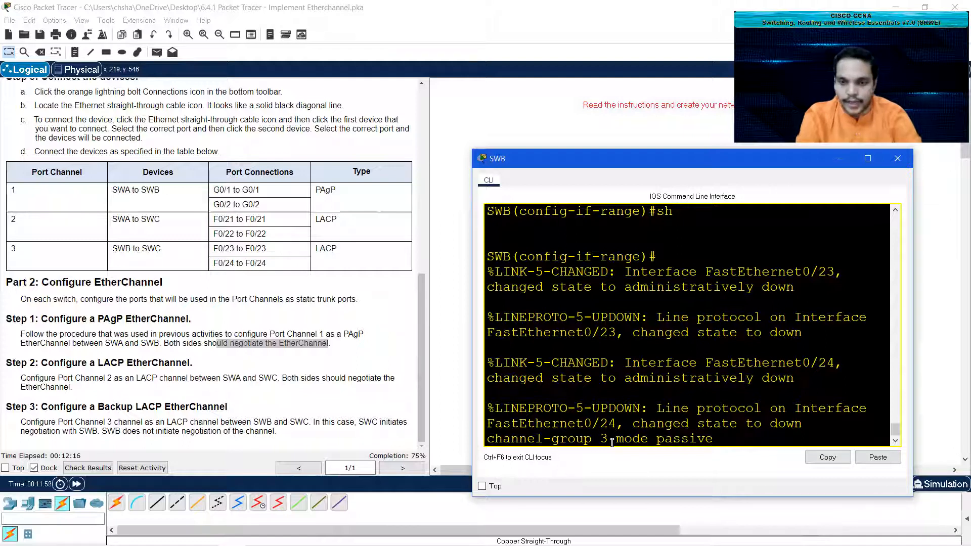
key(Return)
text(no sh)
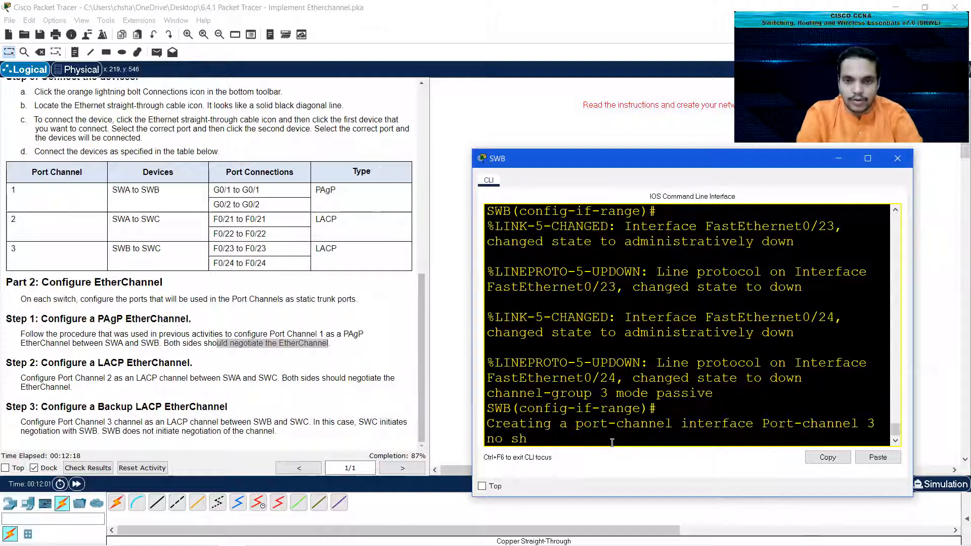
key(Return)
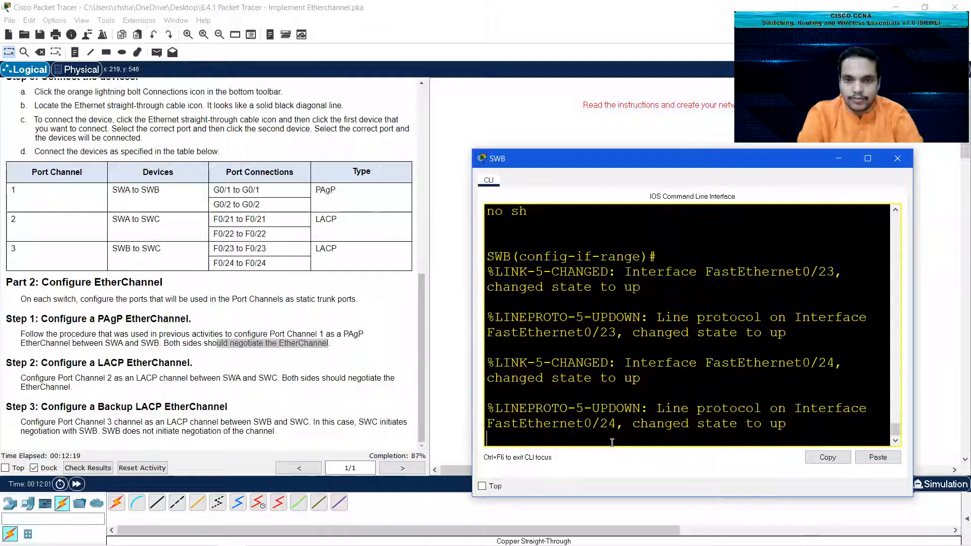
click(837, 159)
Step: Reopen SWC's command line and shut down the interface range f0/23-24
click(827, 343)
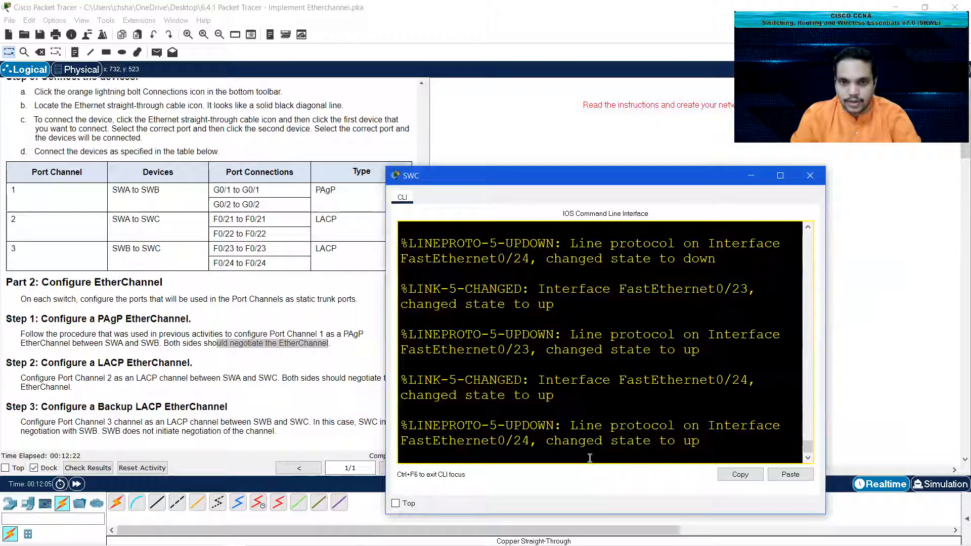
key(Return)
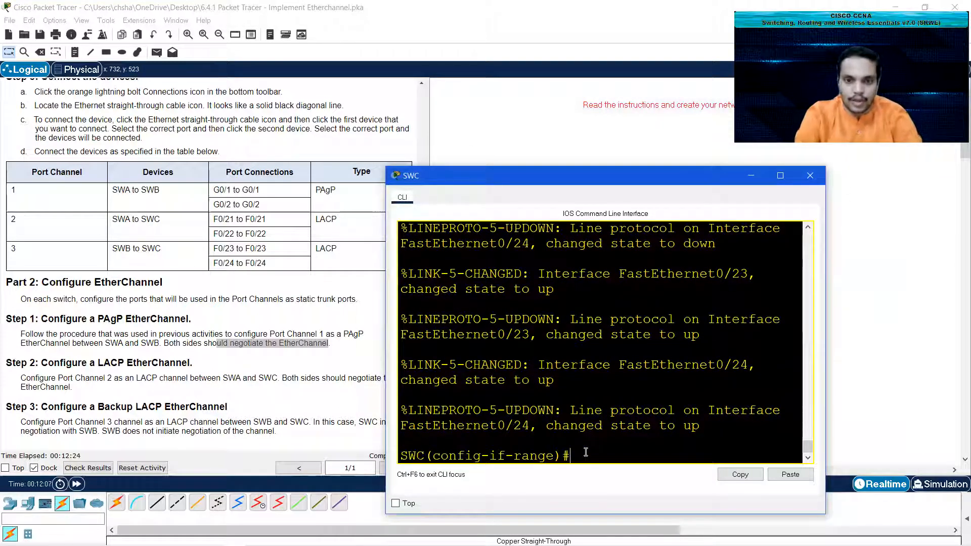
text(int range f)
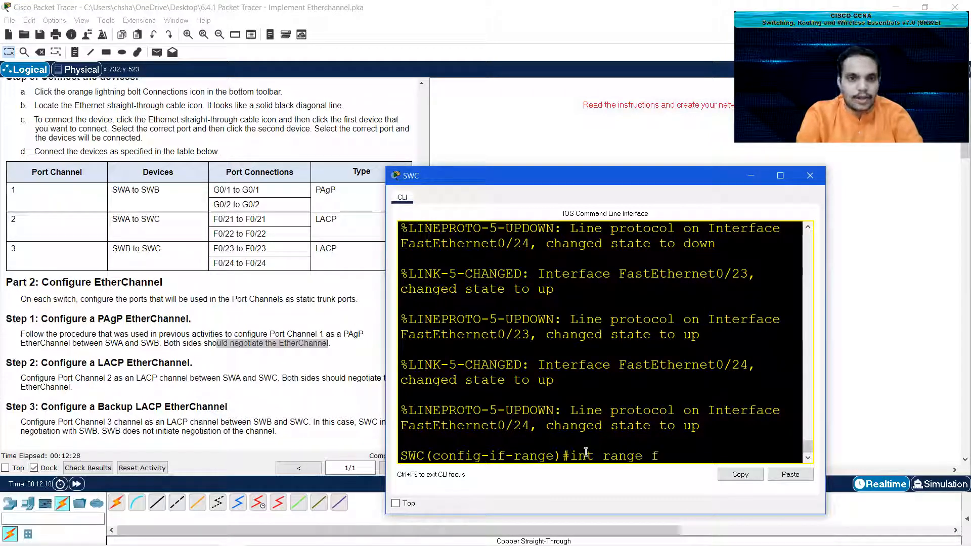
text(0/23-24)
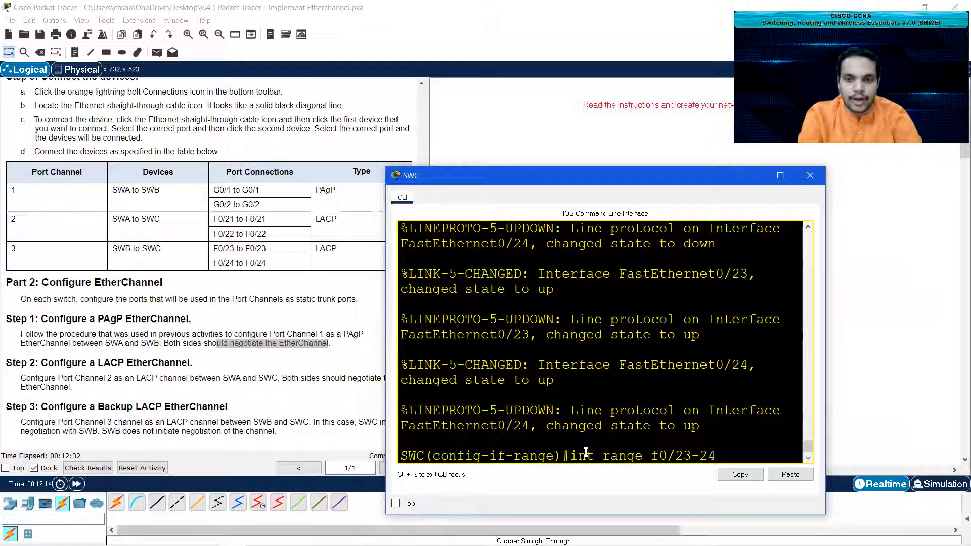
key(Return)
text(sh)
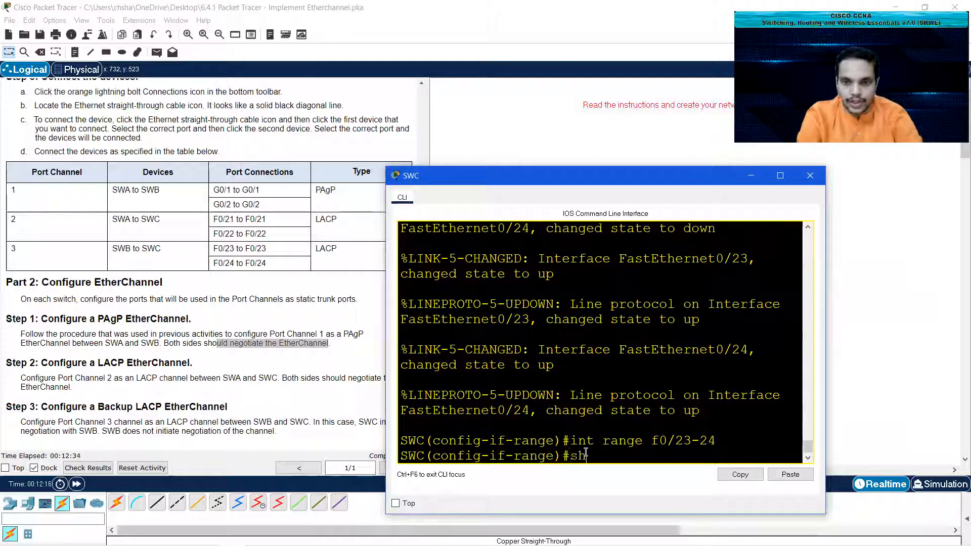
key(Return)
Step: Assign SWC's f0/23-24 to channel group 3 in active mode
text(channel-g)
text(roup)
text( 3 )
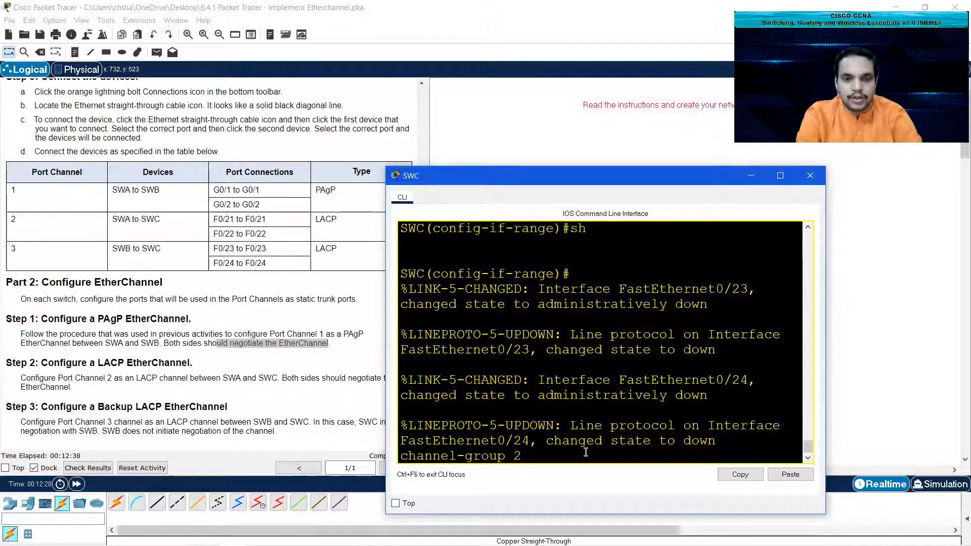
text(mod)
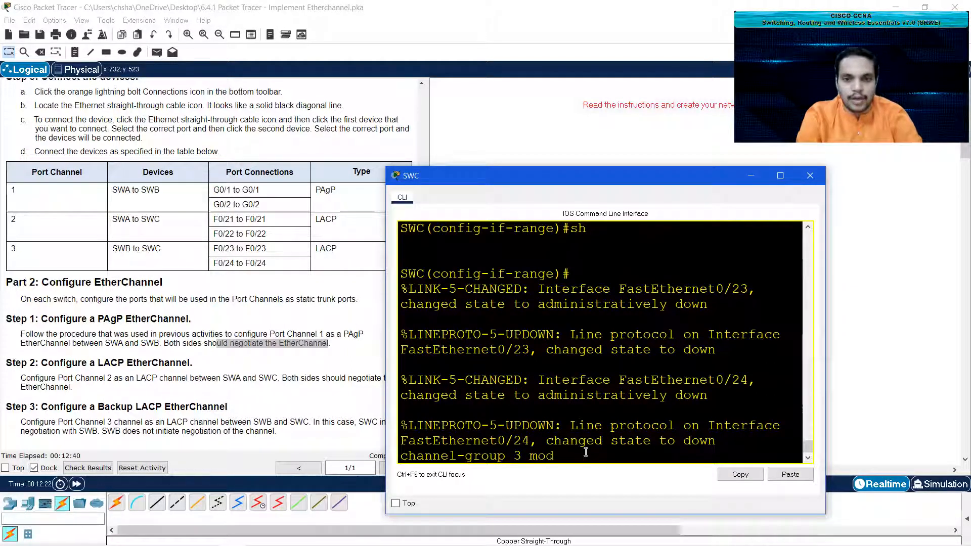
text(e activ)
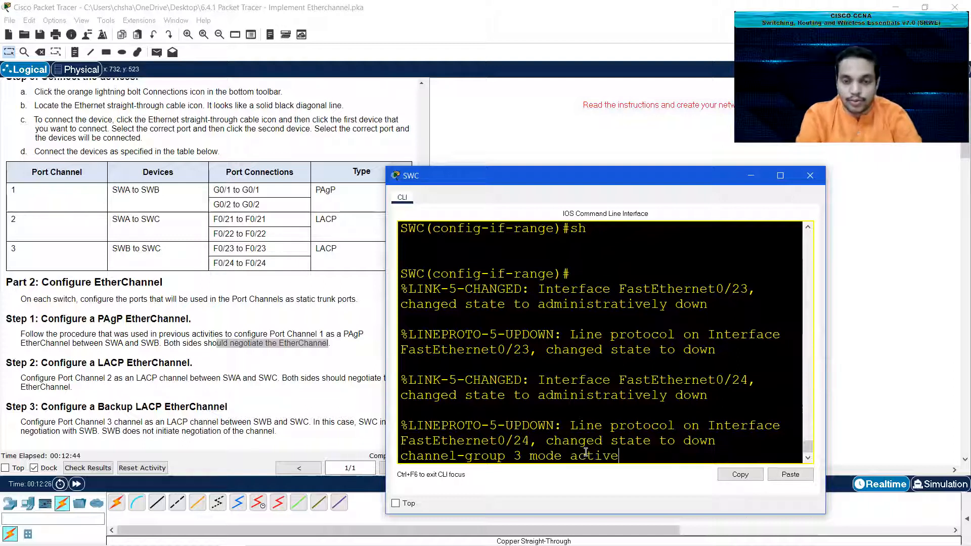
text(e)
key(Return)
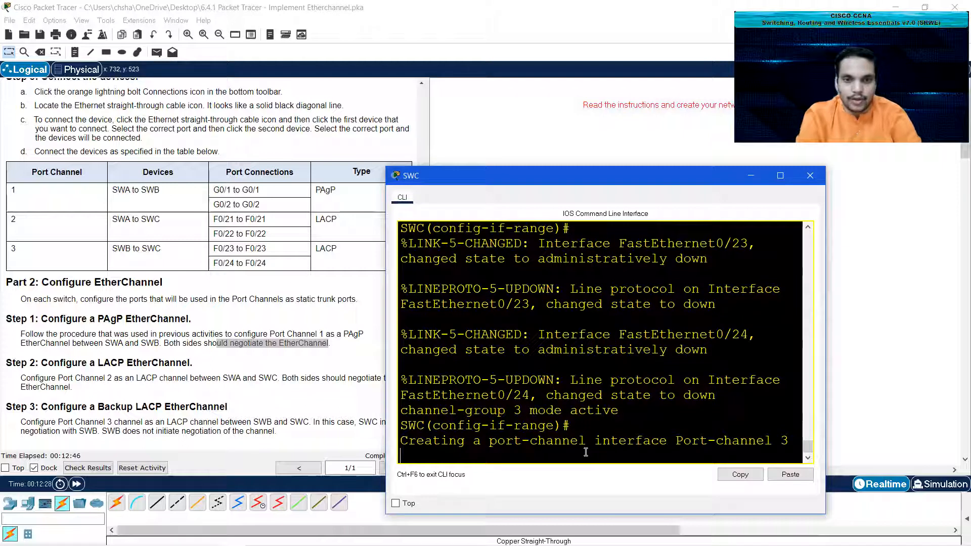
Step: Re-enable SWC's f0/23-24 with no shutdown, and return to the topology to fast-forward the network time
text(no sh)
key(BackSpace)
key(BackSpace)
text(sh)
key(Return)
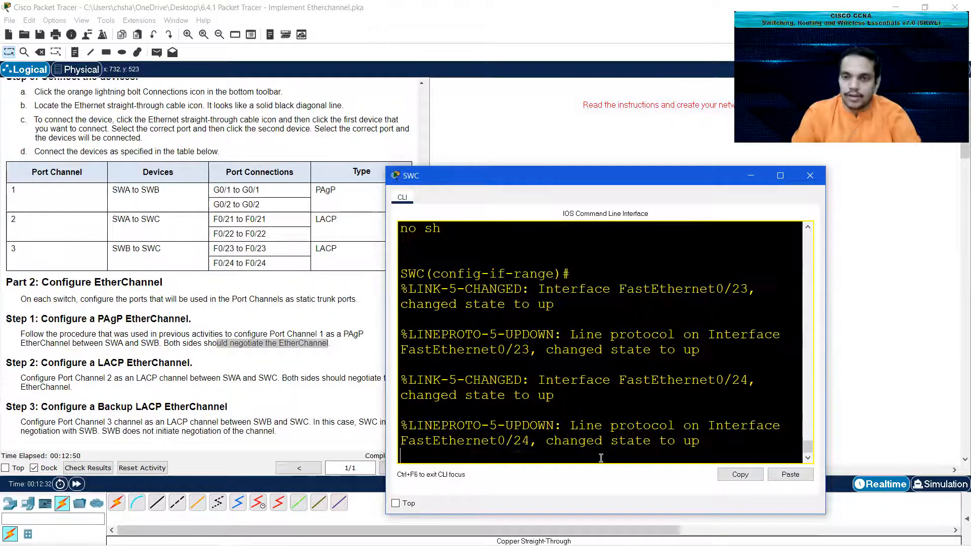
click(853, 386)
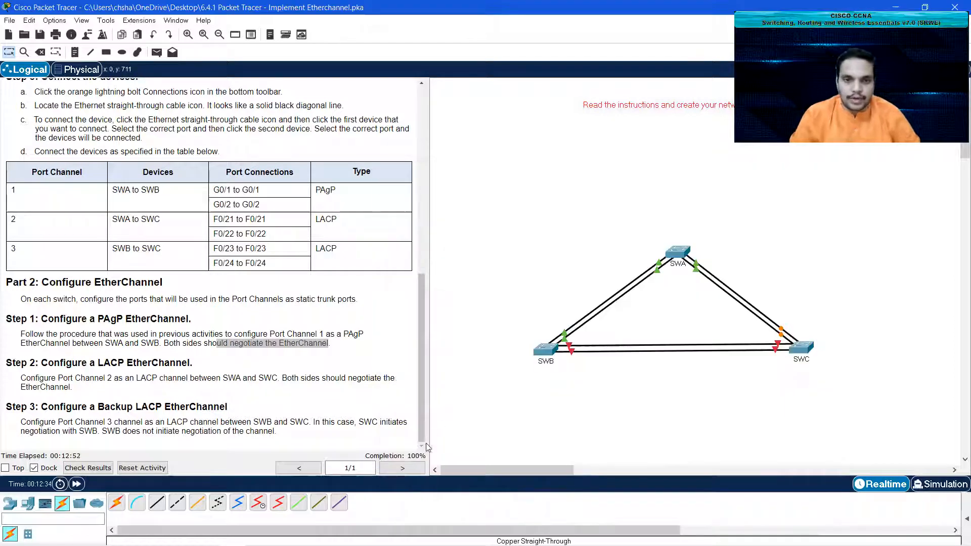
click(76, 485)
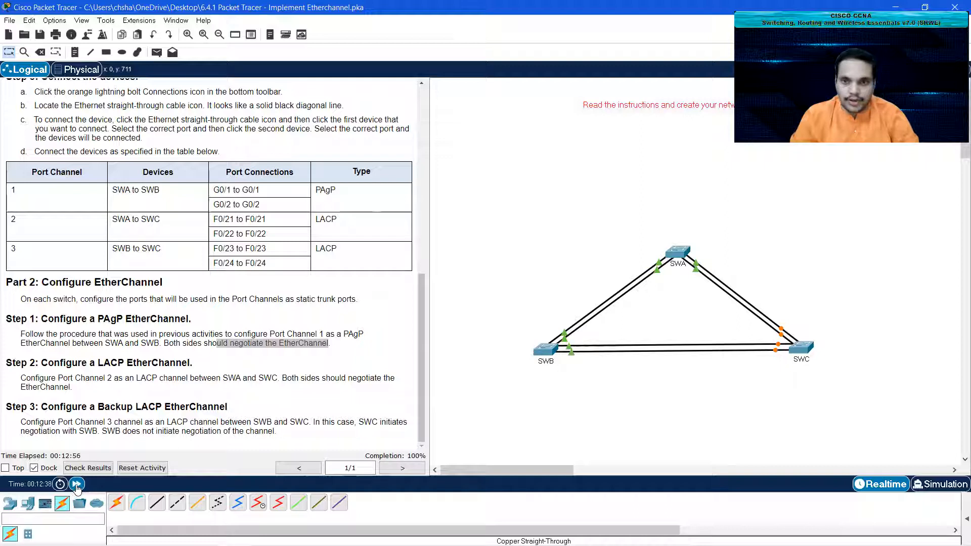